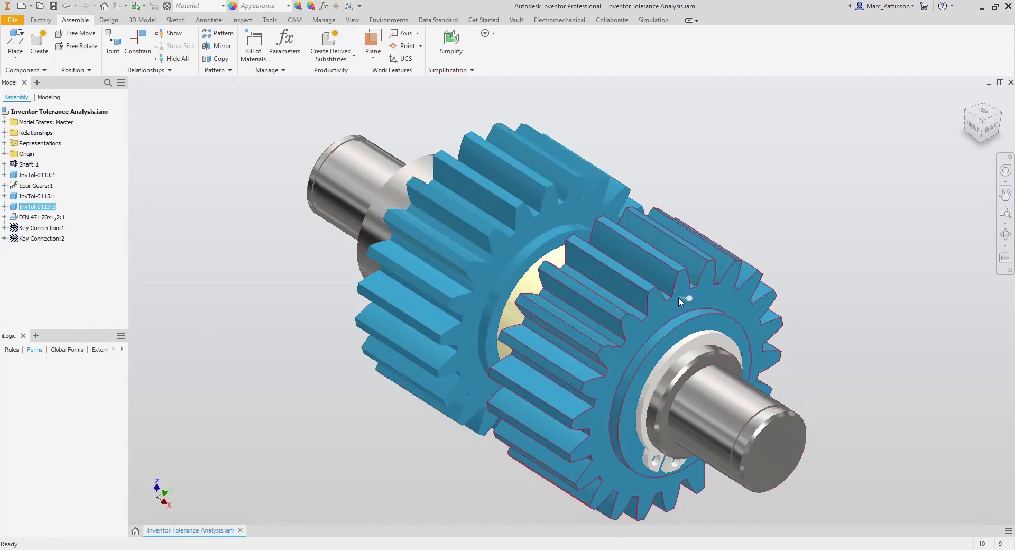
# Open the front spur gear for editing and add a 0.2 flatness tolerance with datum A to its front hub face
pyautogui.rightClick(687, 222)
pyautogui.click(689, 174)
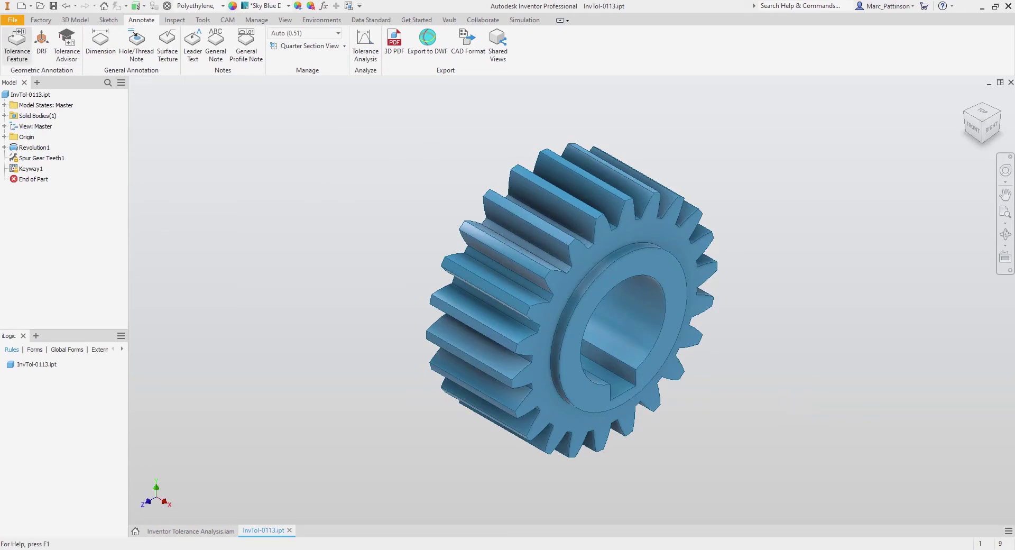
pyautogui.click(17, 45)
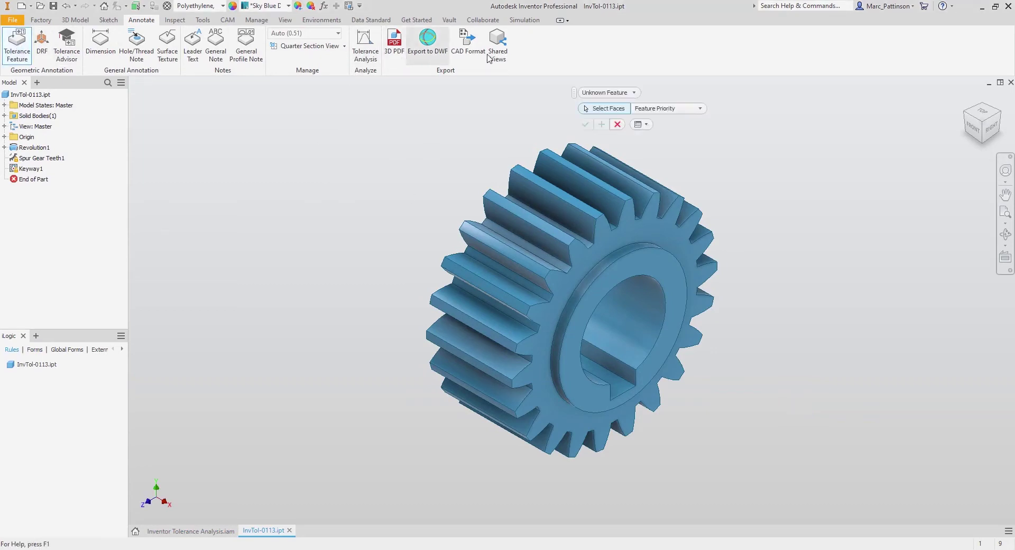
pyautogui.click(677, 279)
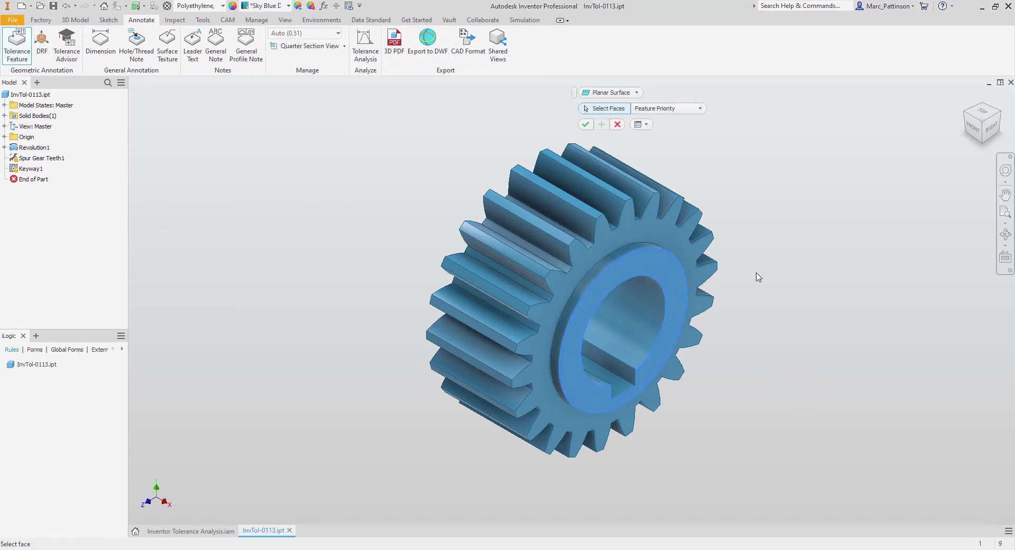
pyautogui.click(782, 271)
pyautogui.click(772, 218)
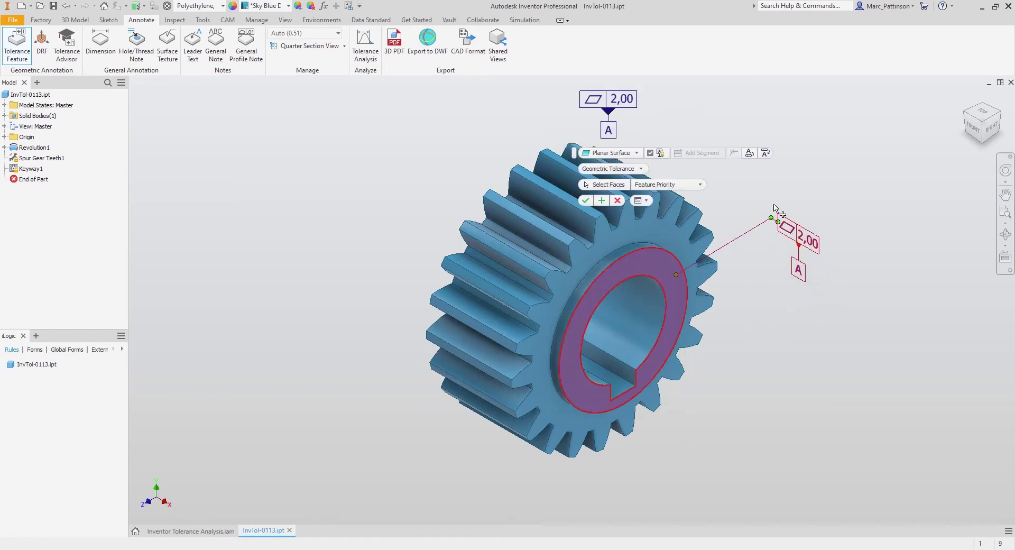
pyautogui.write('.2')
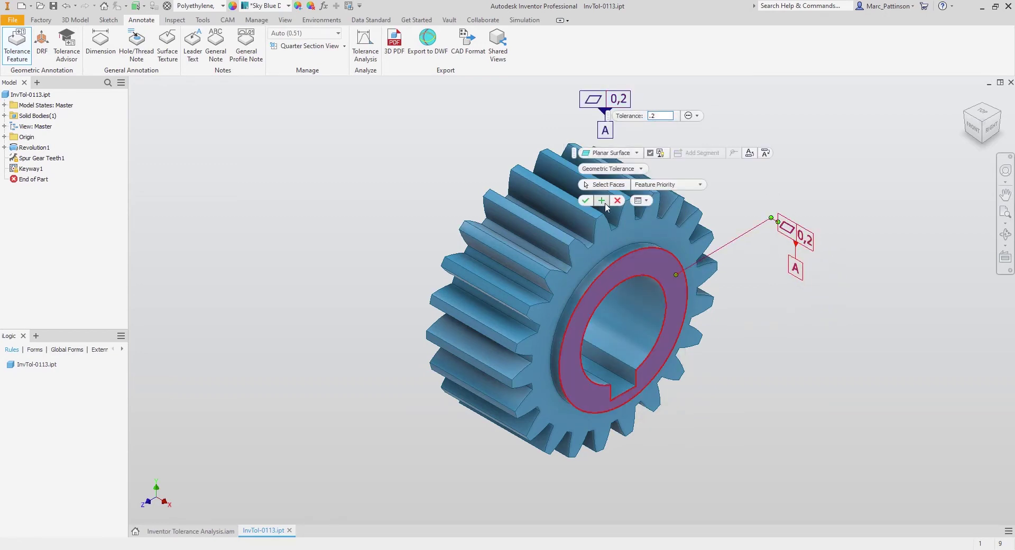
pyautogui.click(602, 200)
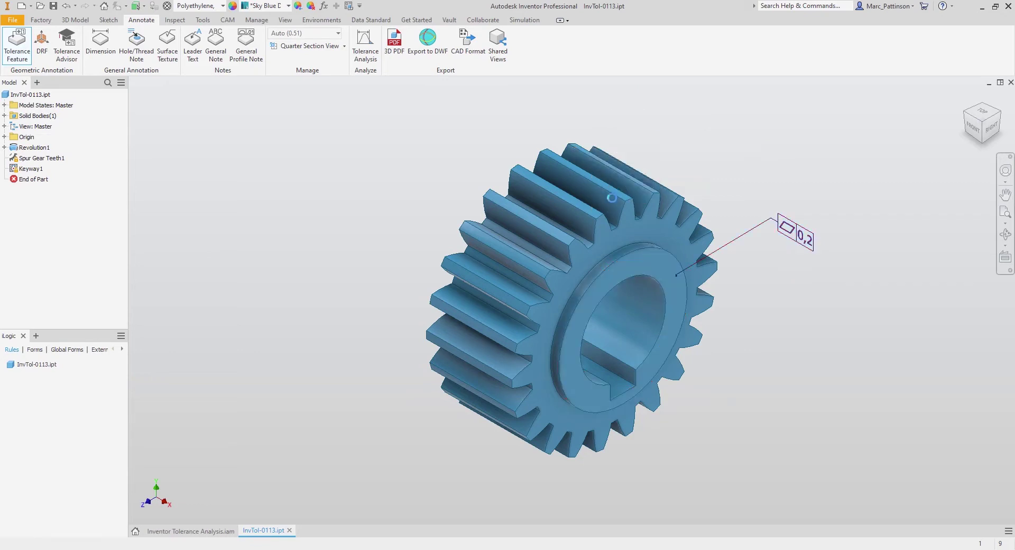
# Add a 0.2 position tolerance referencing datum A to the hub face on the gear's opposite side
pyautogui.click(982, 107)
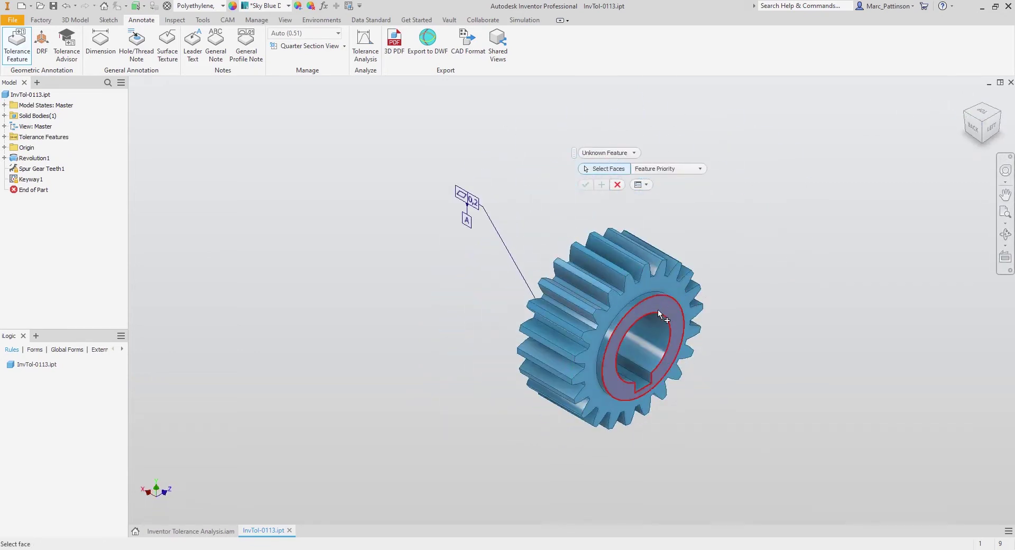
pyautogui.click(661, 306)
pyautogui.rightClick(782, 298)
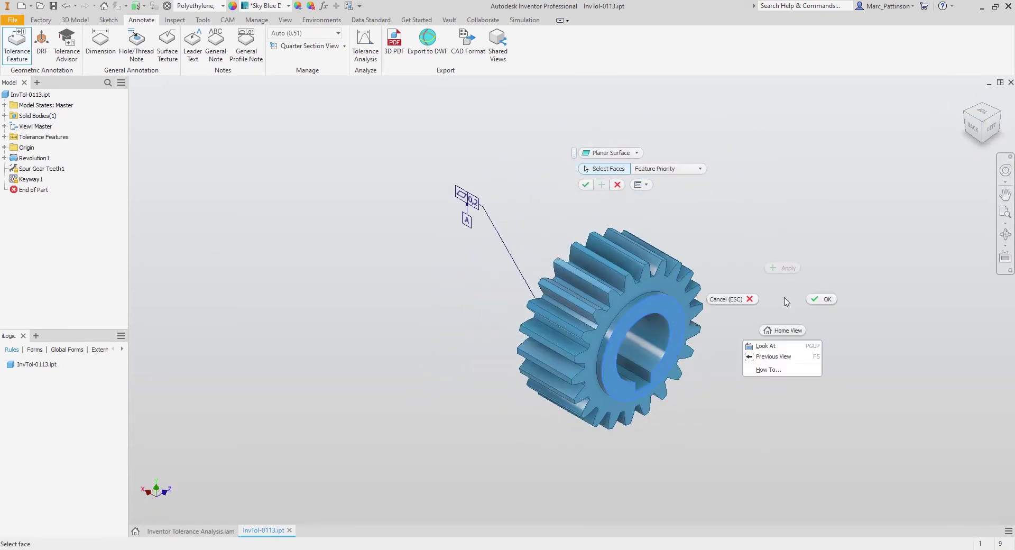
pyautogui.click(818, 299)
pyautogui.click(751, 259)
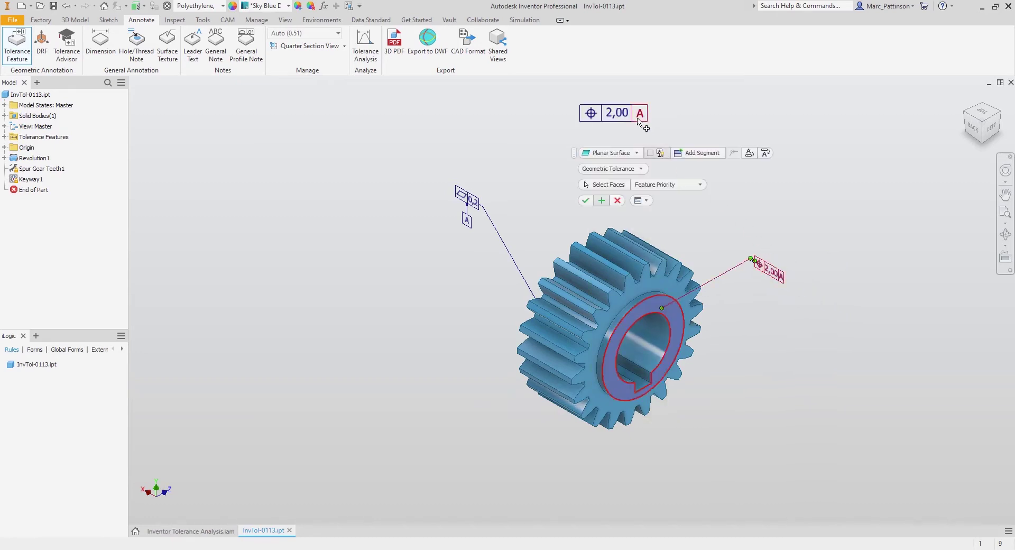
pyautogui.click(608, 114)
pyautogui.write(',2')
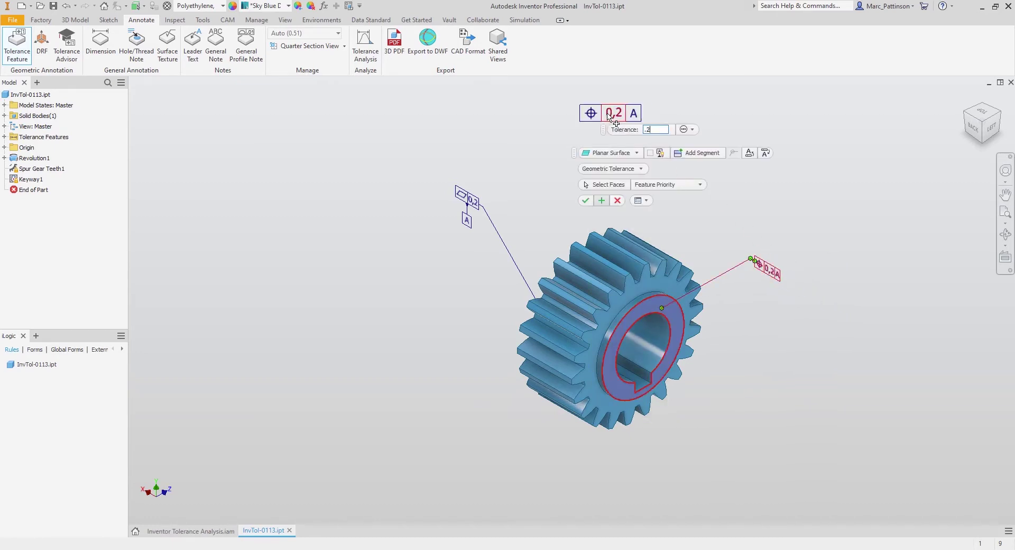
pyautogui.press('Return')
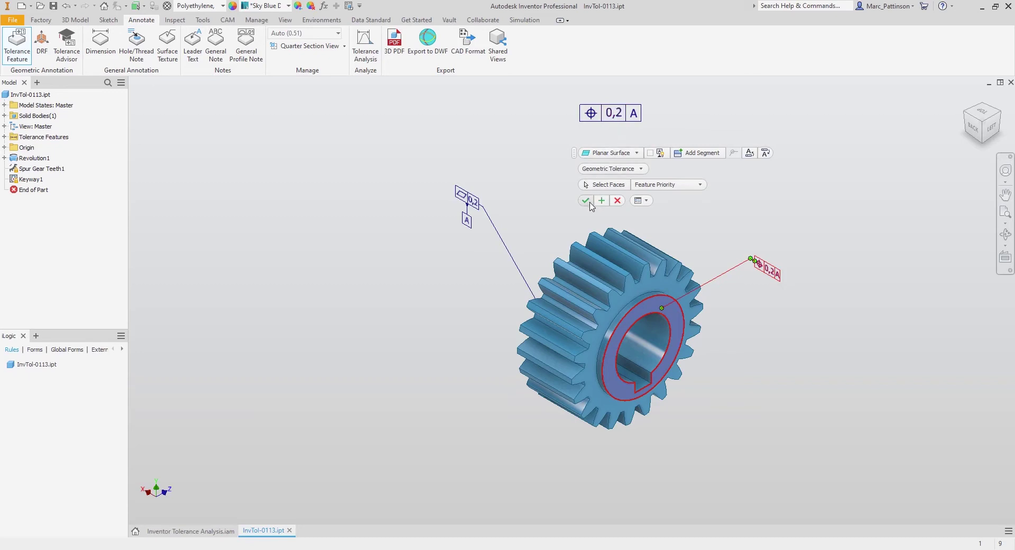
pyautogui.click(585, 200)
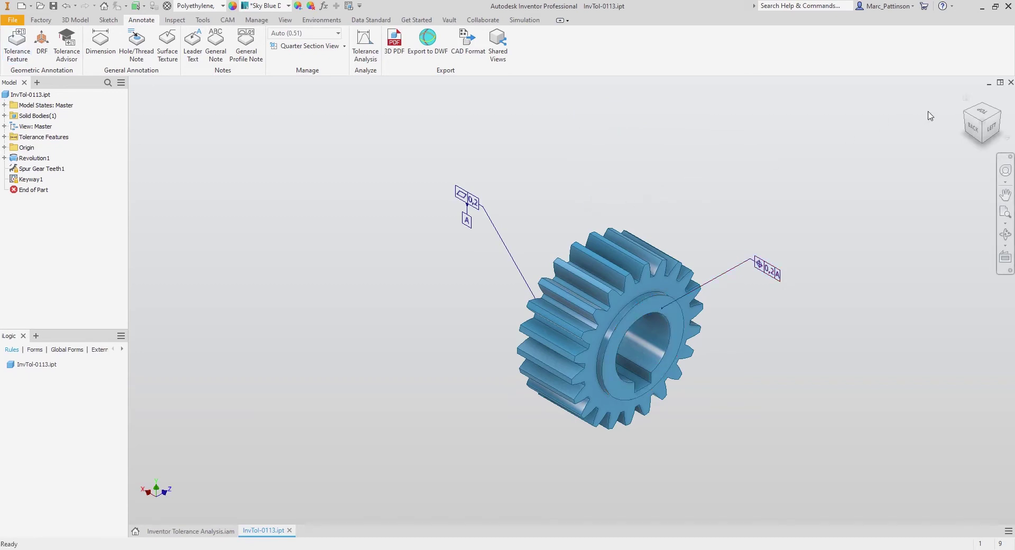
# Dimension the gear's overall width between its two hub faces, keeping the Default tolerance type
pyautogui.click(973, 129)
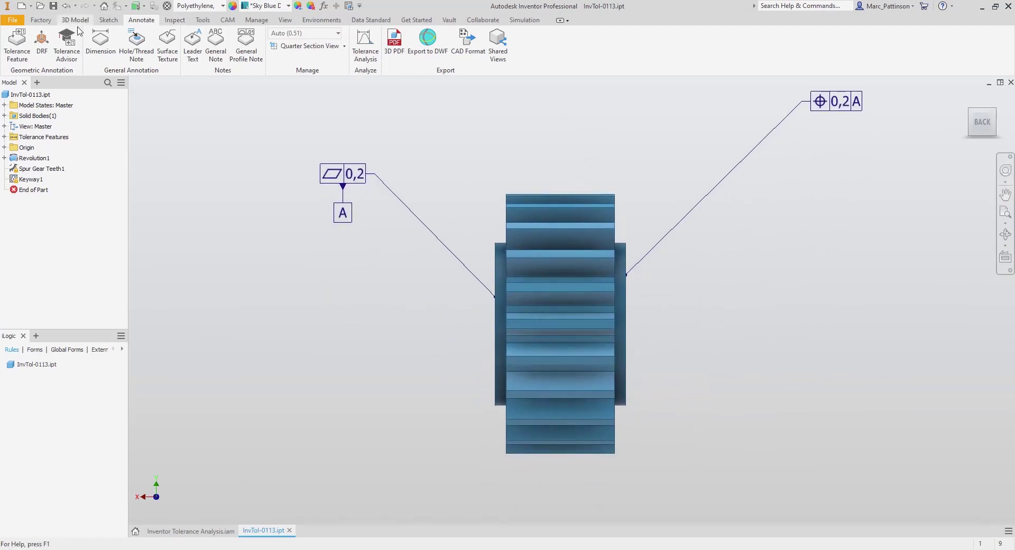
pyautogui.click(100, 42)
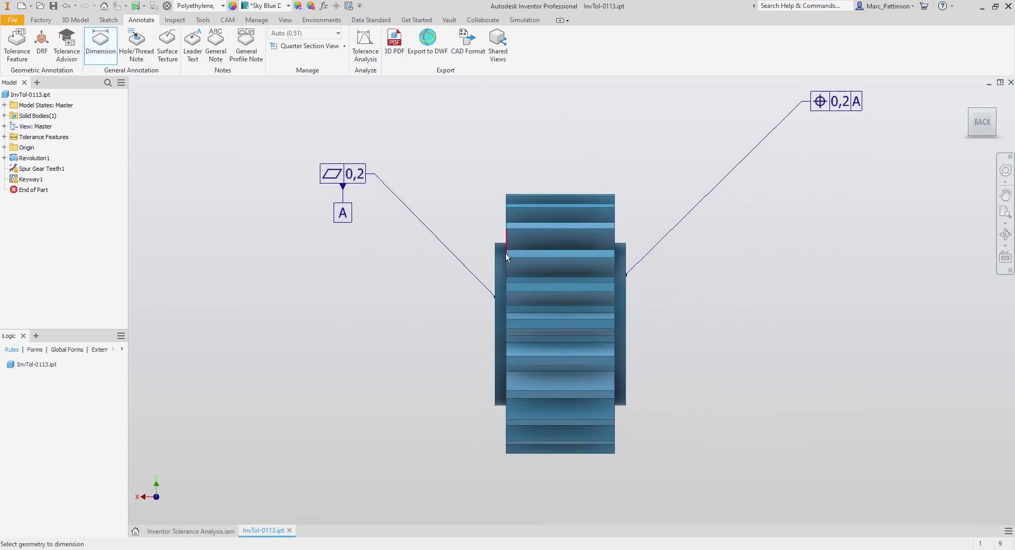
pyautogui.click(496, 268)
pyautogui.click(626, 260)
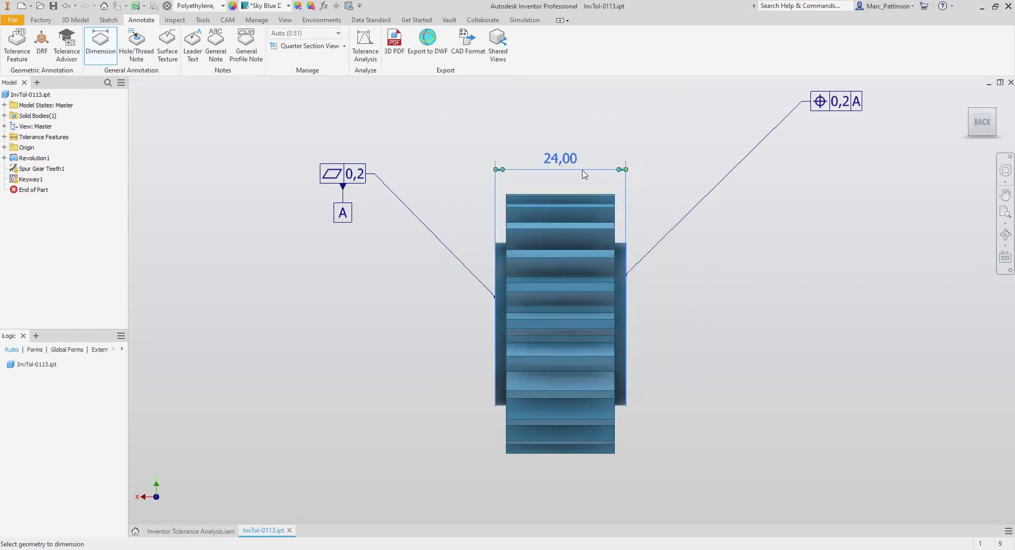
pyautogui.click(582, 171)
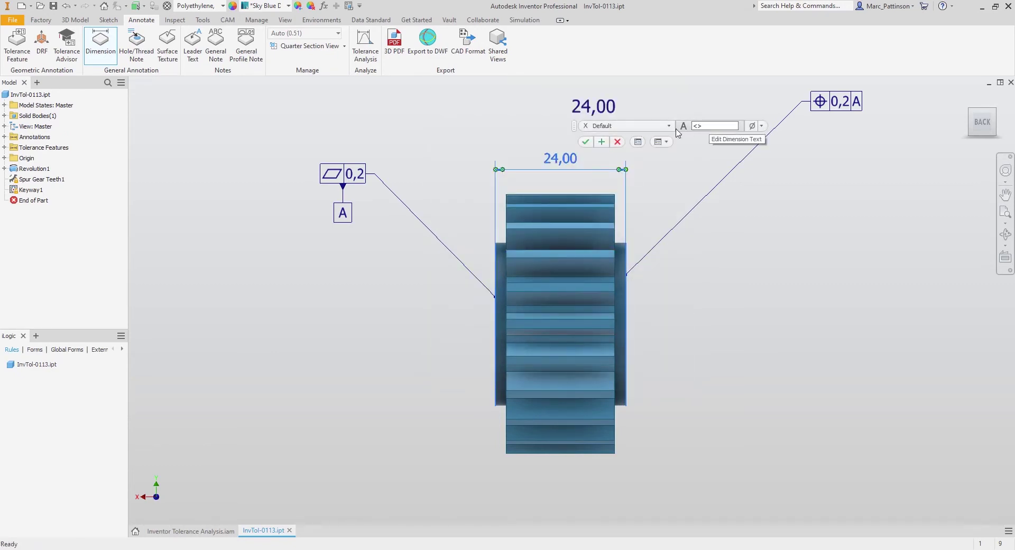
pyautogui.click(668, 126)
pyautogui.click(634, 159)
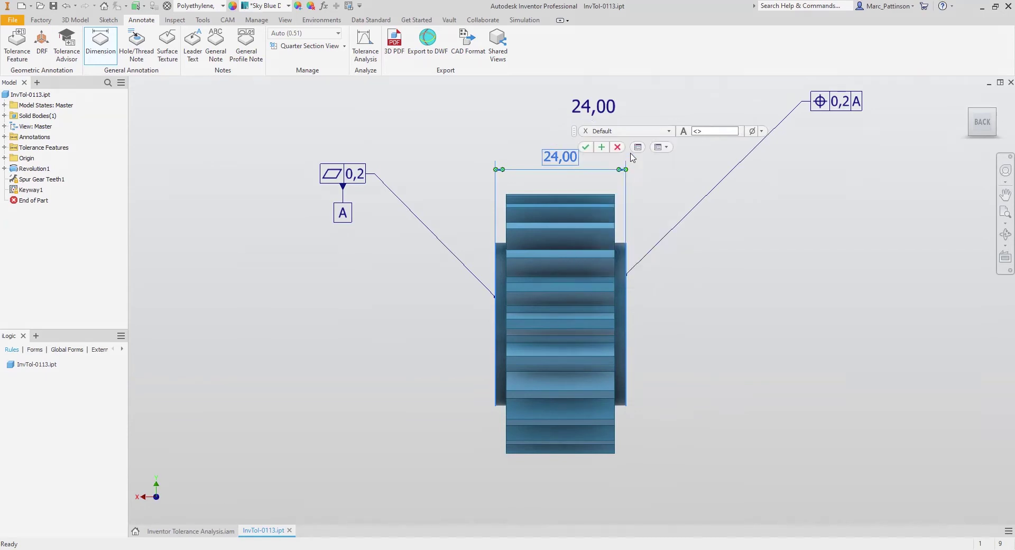
pyautogui.click(585, 148)
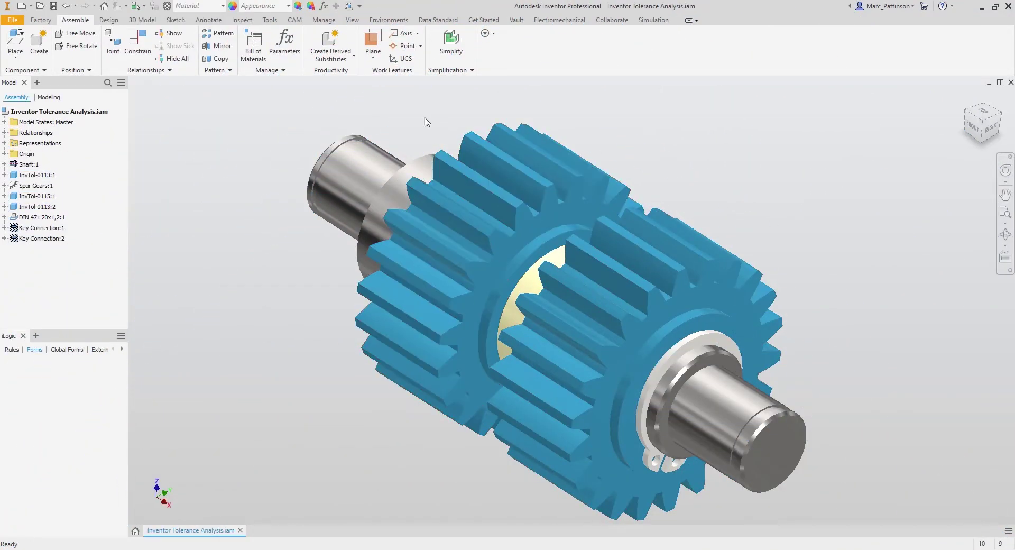
# In the gear assembly, start a tolerance analysis and define a new stackup from the front gear's outer hub face to the retaining ring's face
pyautogui.click(214, 23)
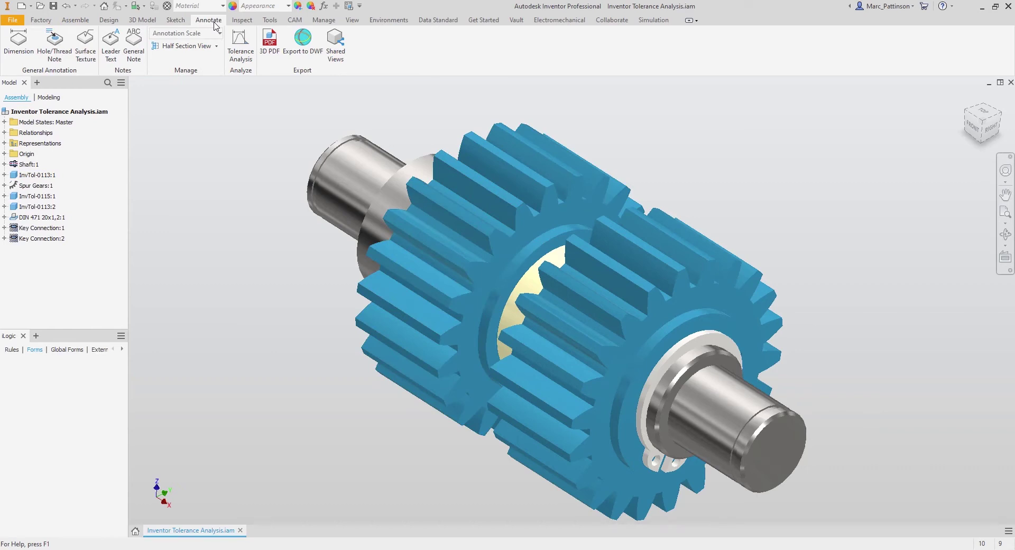
pyautogui.click(243, 61)
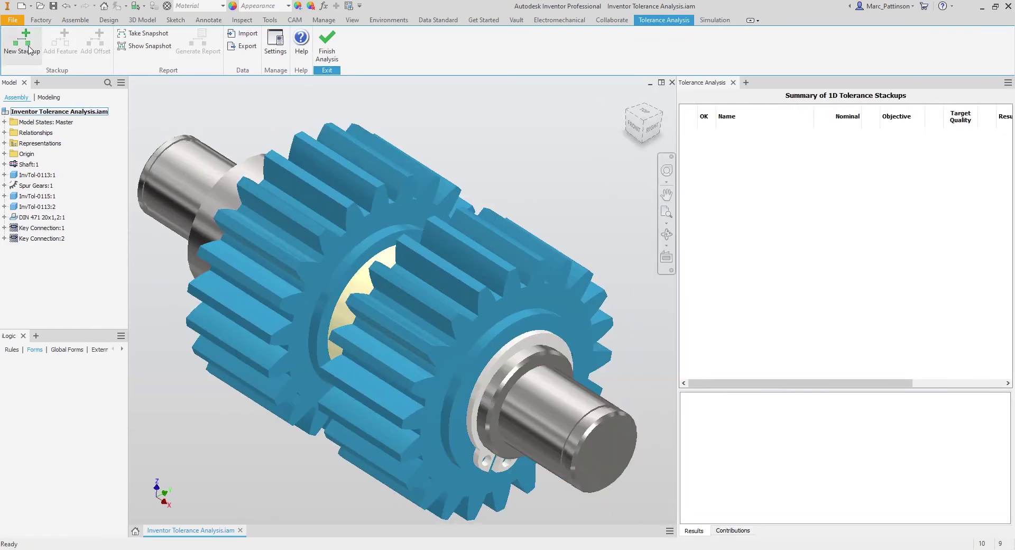
pyautogui.click(26, 48)
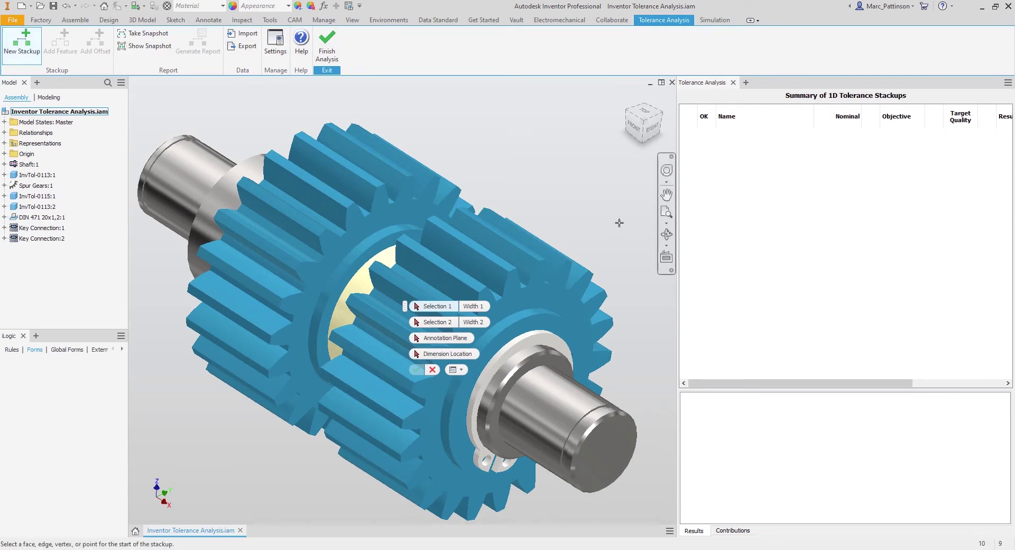
pyautogui.click(557, 330)
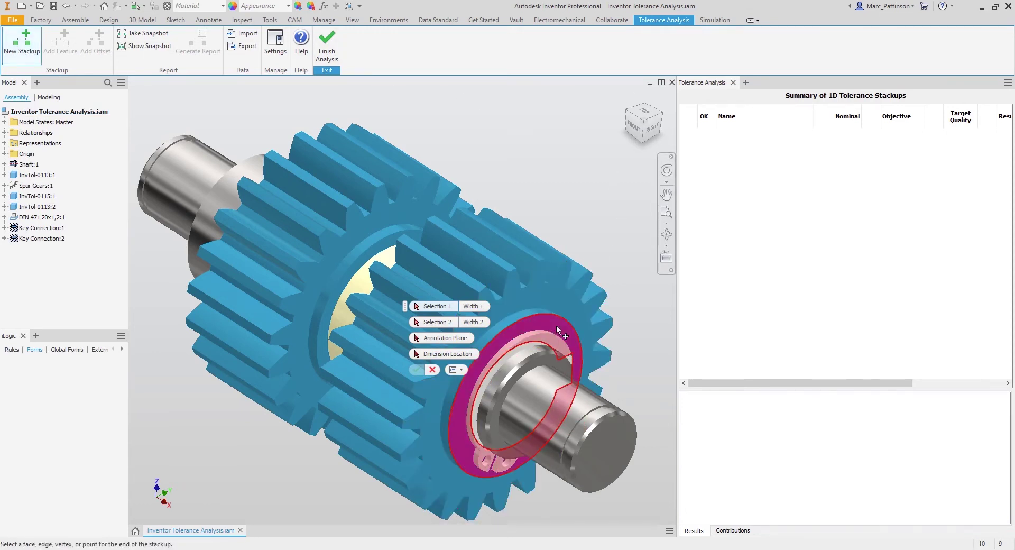
pyautogui.moveTo(531, 331)
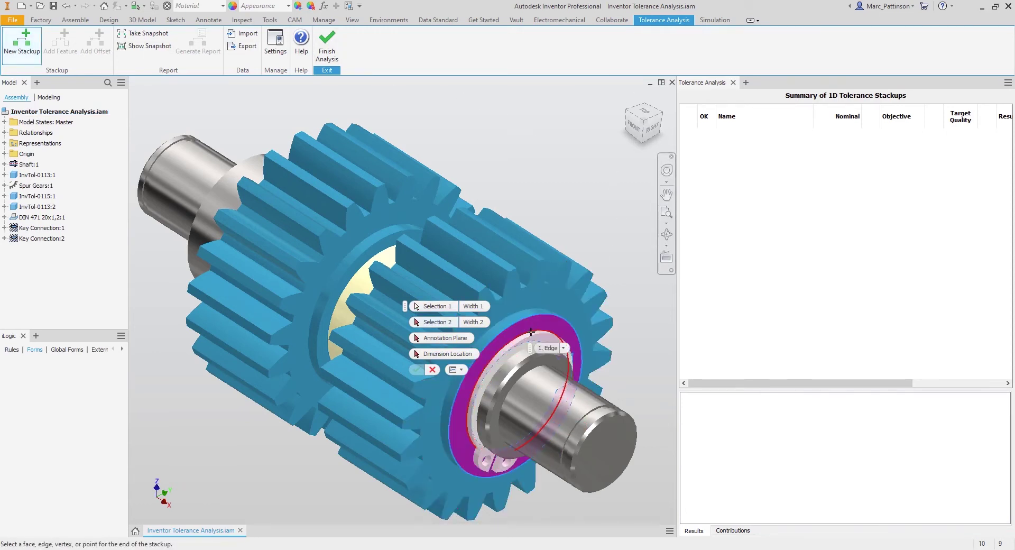
pyautogui.click(561, 348)
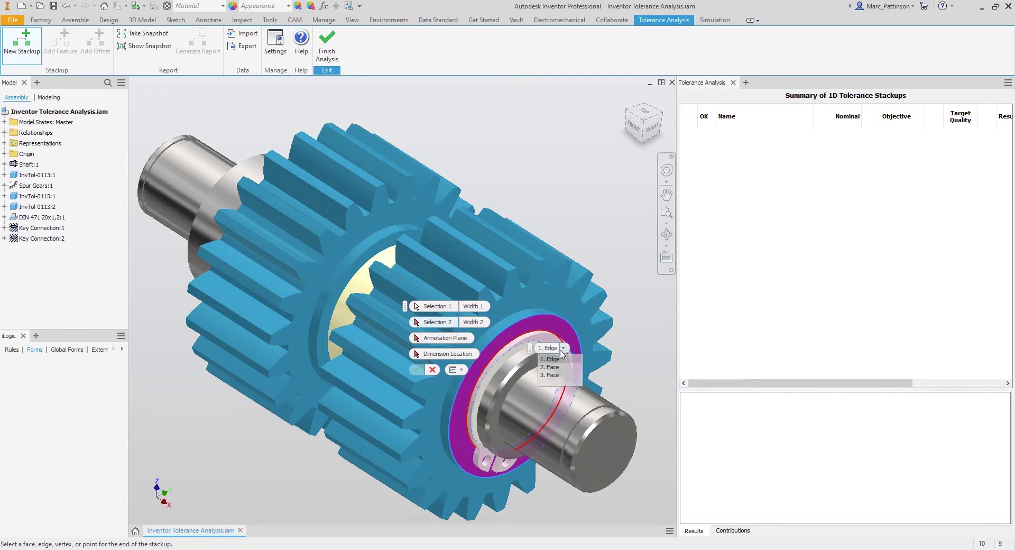
pyautogui.click(554, 366)
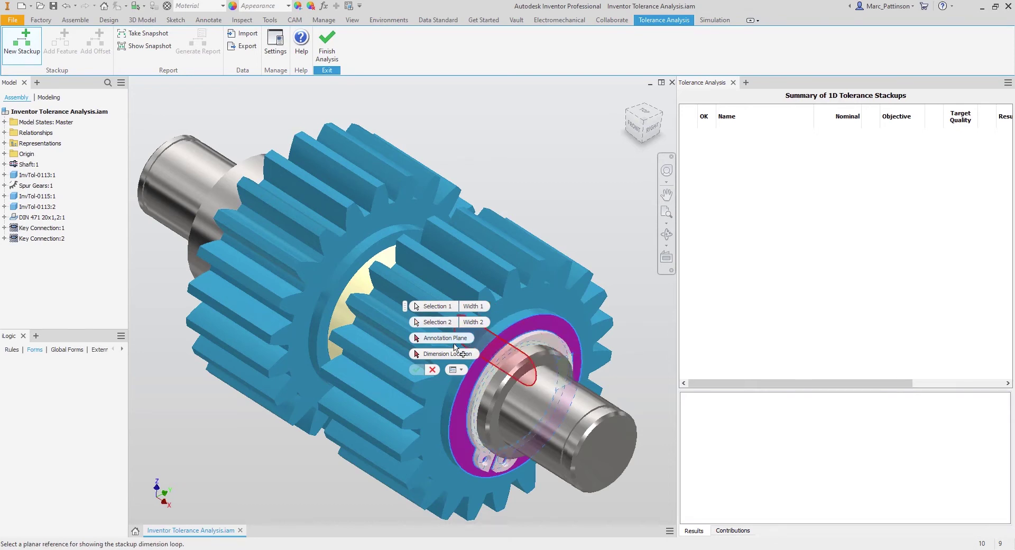
# Place the stackup dimension above the gears on the XY Plane and create the stackup using the assembly constraint path ending in Insert:1
pyautogui.click(4, 154)
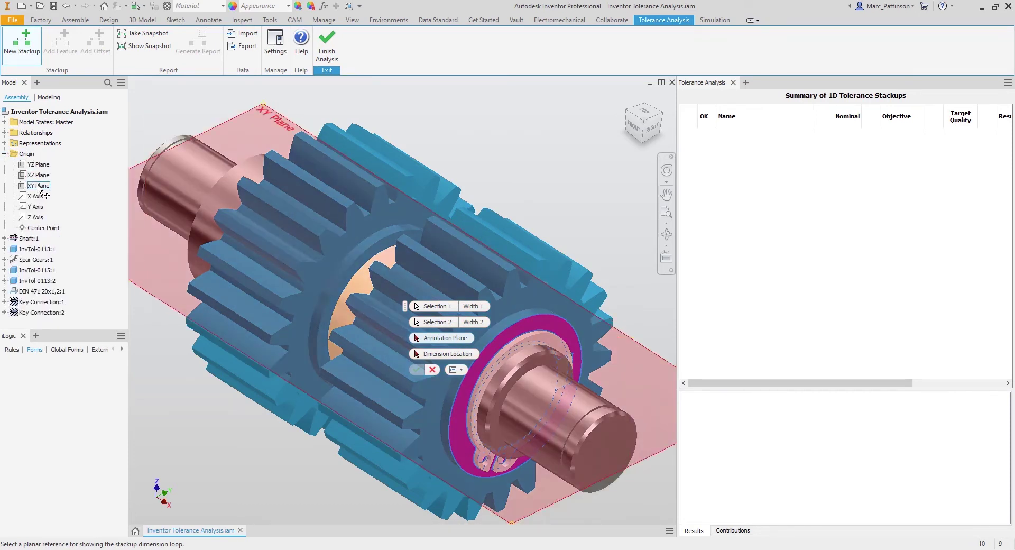
pyautogui.click(39, 187)
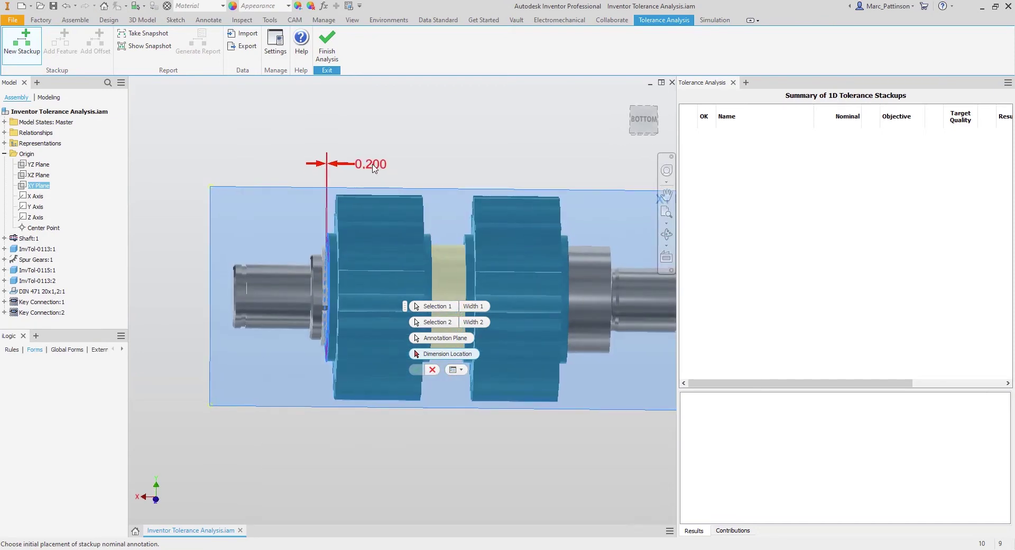
pyautogui.click(373, 167)
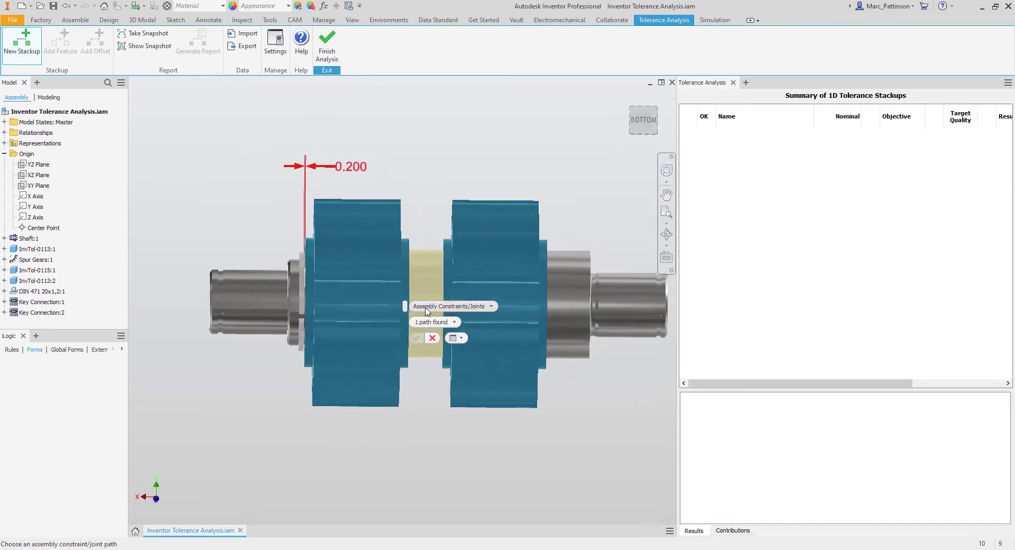
pyautogui.click(452, 322)
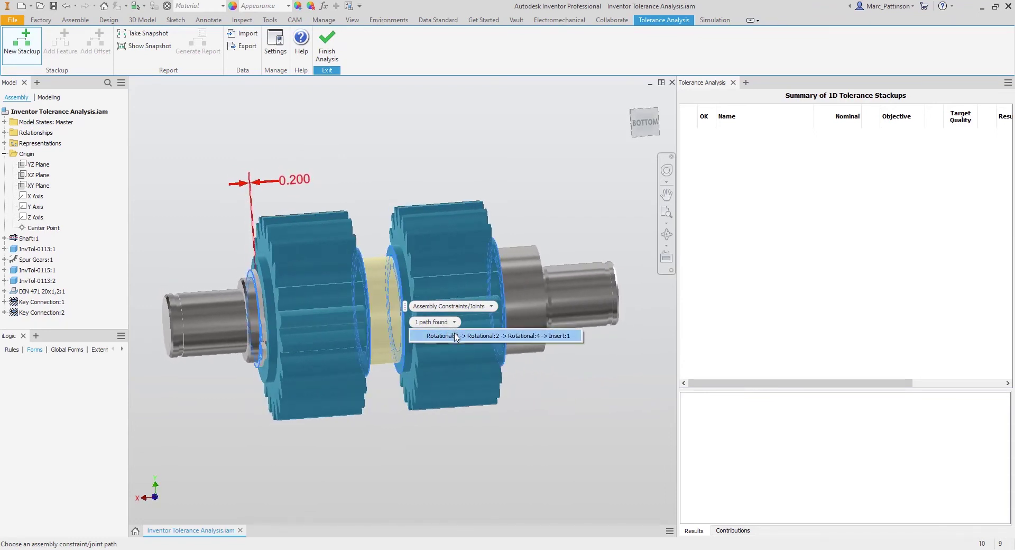
pyautogui.click(455, 336)
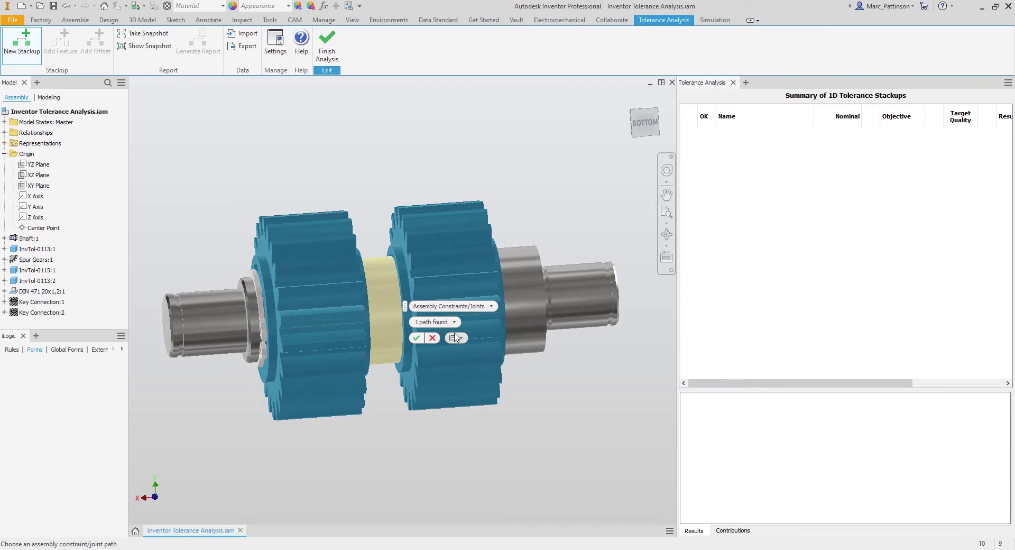
pyautogui.click(416, 337)
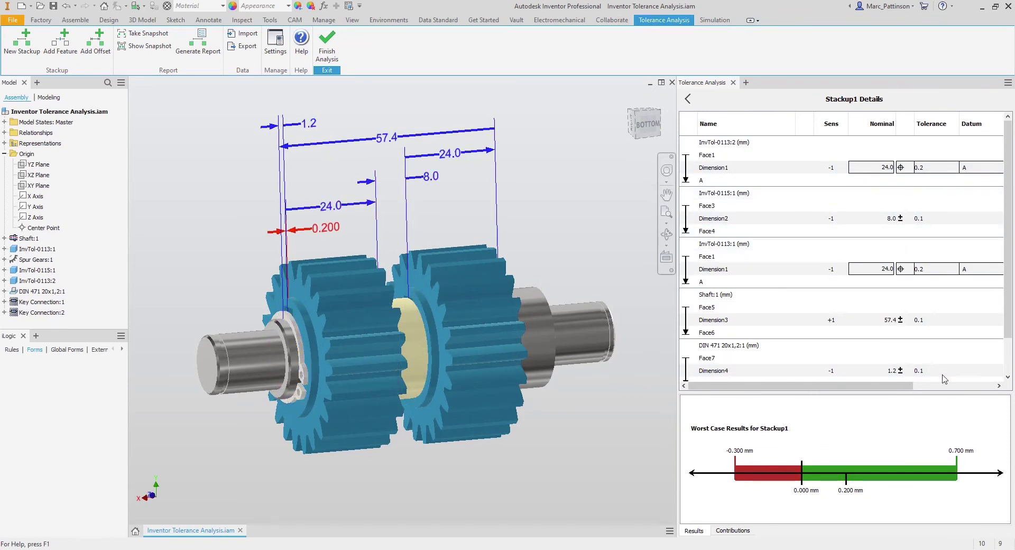
# Change the Stackup1 objective to an upper limit (≤) with a target value of 0.35 mm
pyautogui.scroll(-1, 1009, 349)
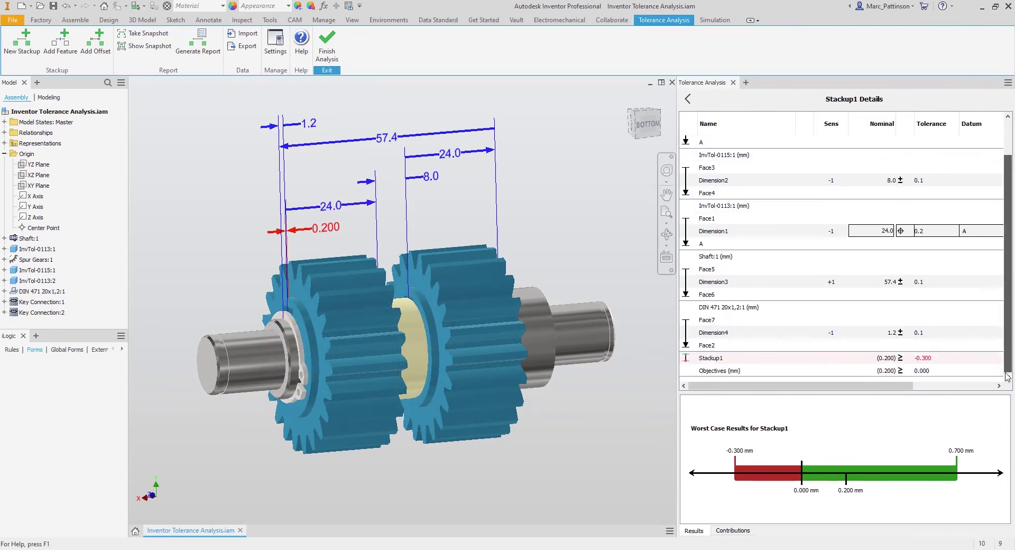
pyautogui.moveTo(860, 385); pyautogui.dragTo(840, 390)
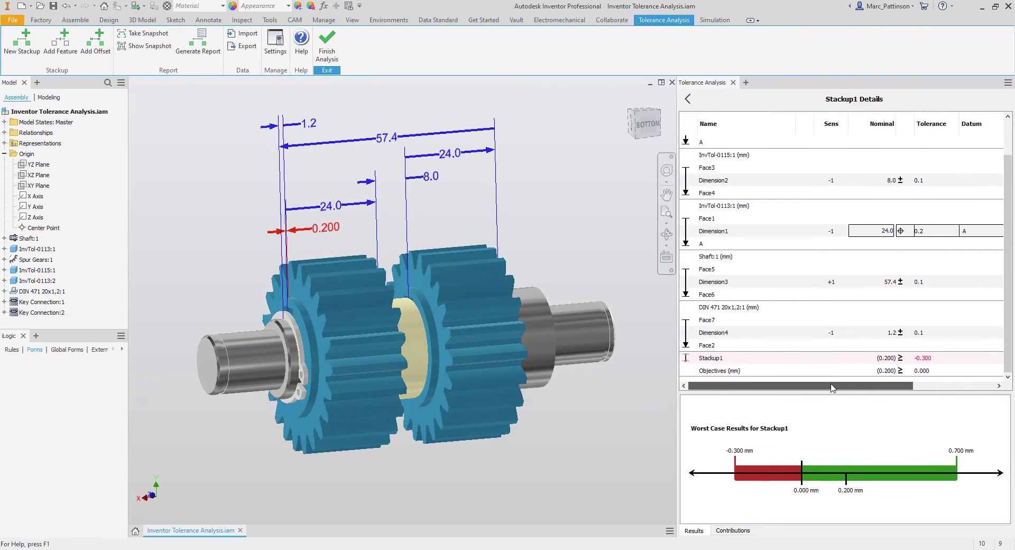
pyautogui.click(901, 371)
pyautogui.click(928, 418)
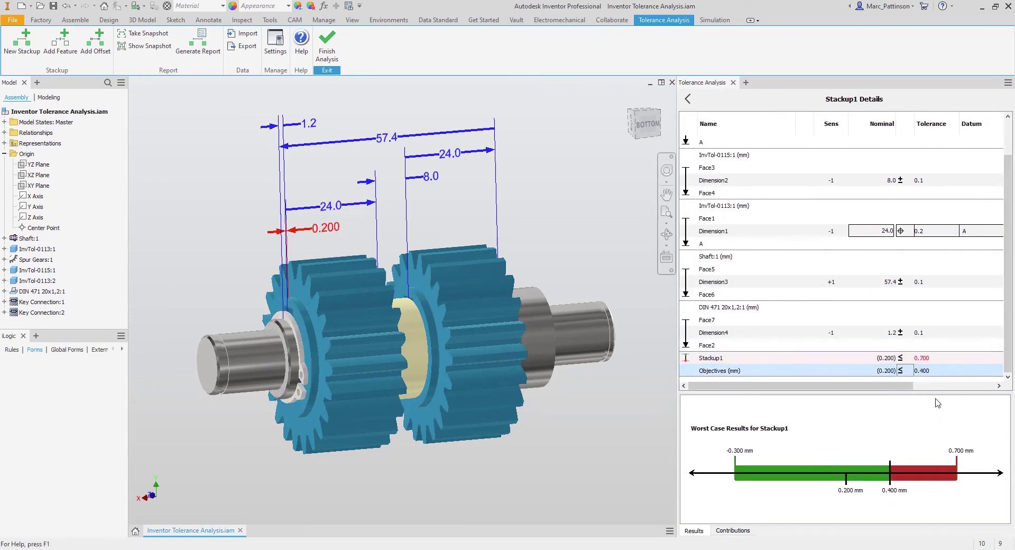
pyautogui.click(928, 370)
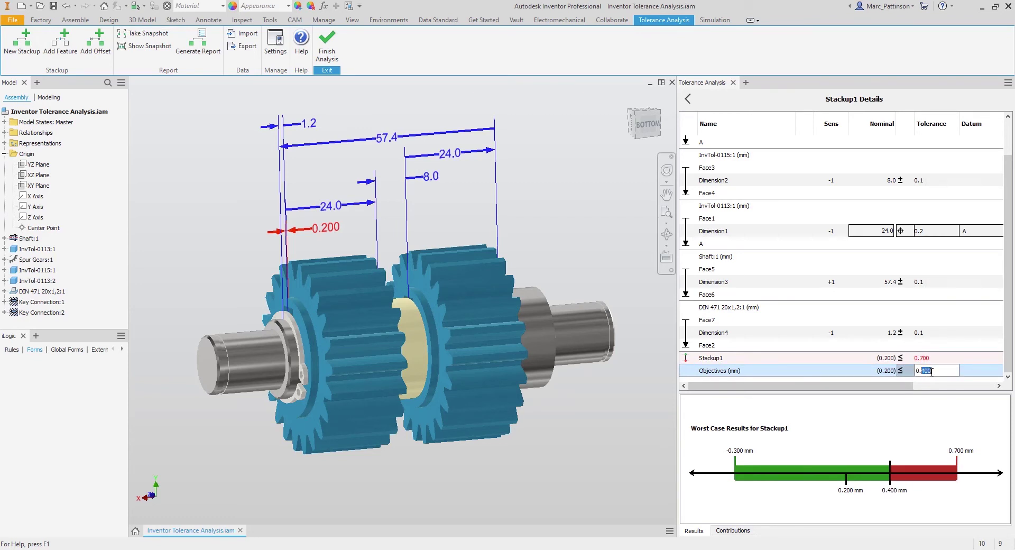
pyautogui.press('Return')
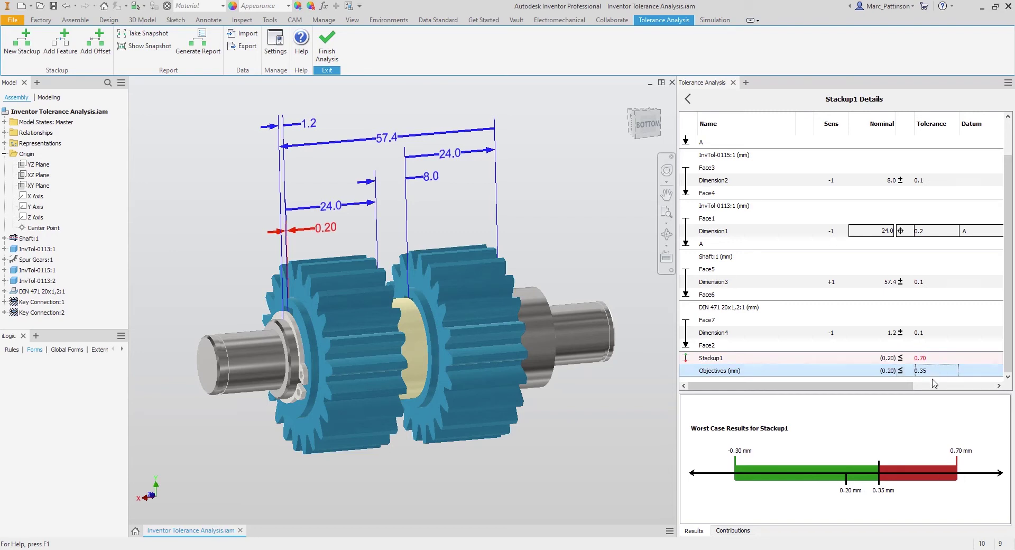
# Widen the stackup details view and set the position tolerance of InvTol-0113:2's Dimension1 to 0.1
pyautogui.scroll(1, 931, 381)
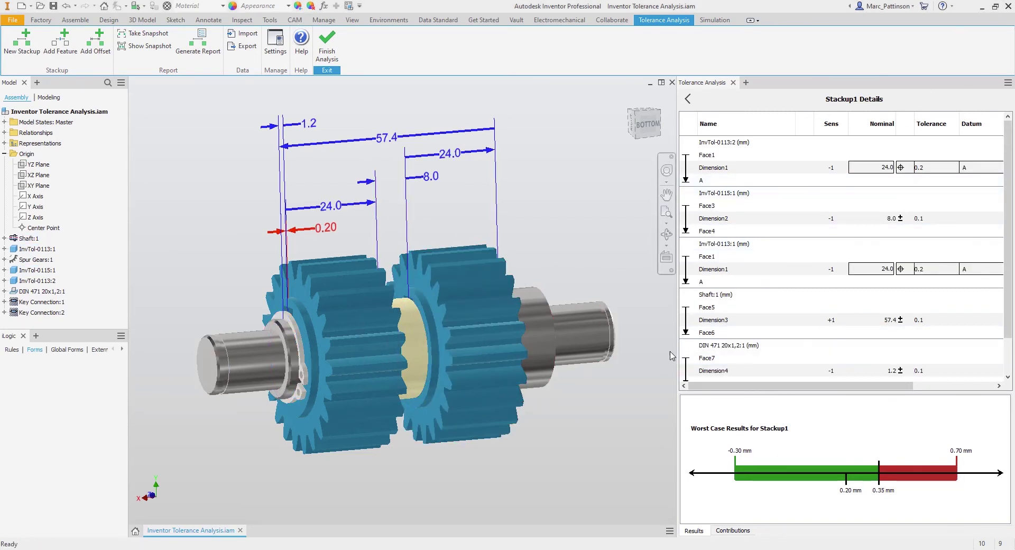
pyautogui.moveTo(679, 346); pyautogui.dragTo(573, 350)
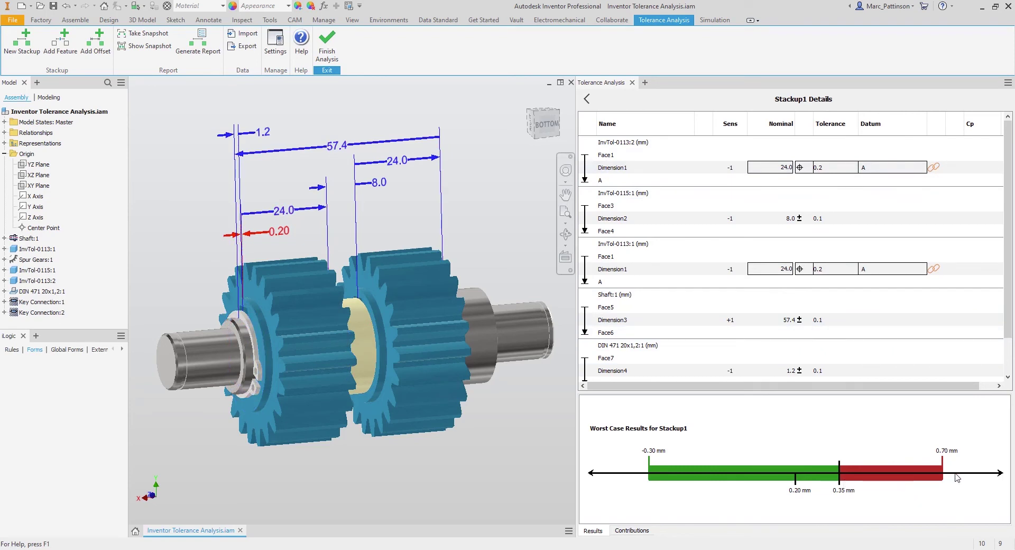
pyautogui.doubleClick(829, 168)
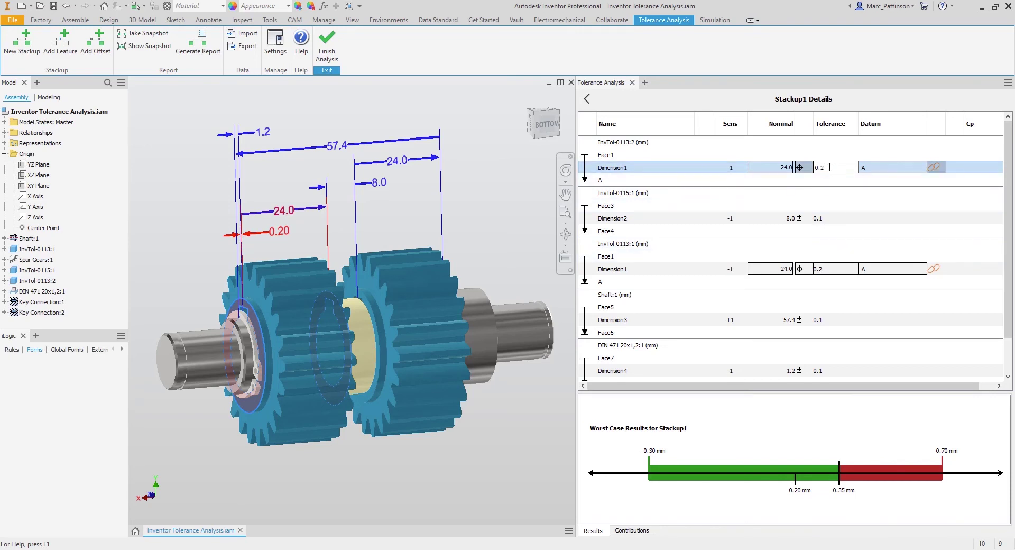
pyautogui.press('BackSpace')
pyautogui.write('1')
pyautogui.press('Return')
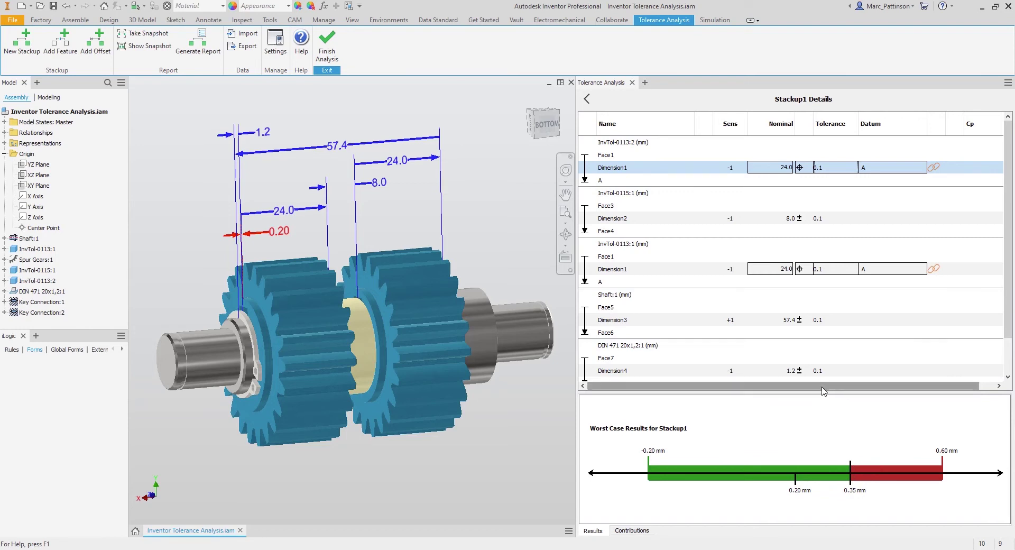
# Switch the tolerance of the spacer's 8.0 dimension (InvTol-0115:1) to Plus Minus and set its lower value to 0.0
pyautogui.scroll(-1, 756, 252)
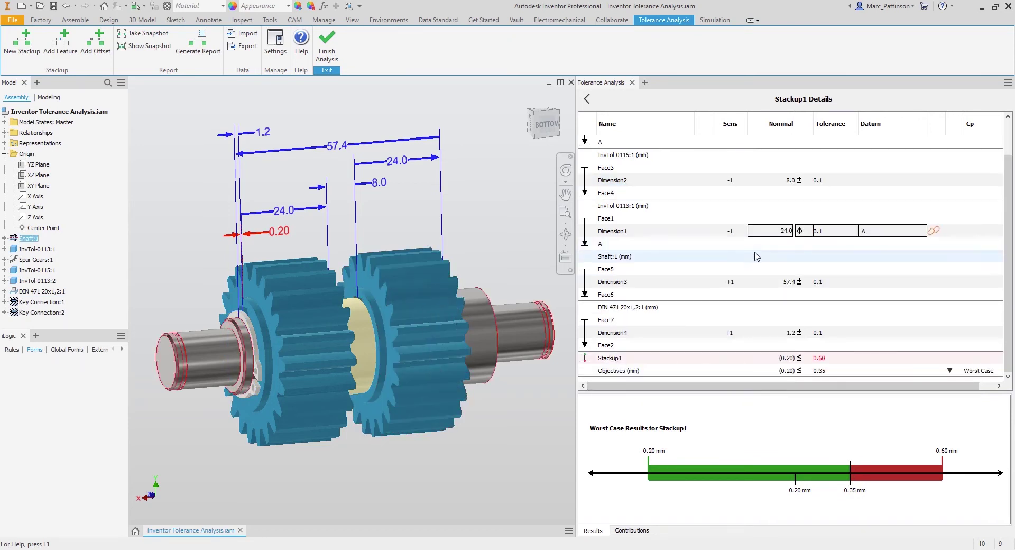
pyautogui.scroll(1, 766, 254)
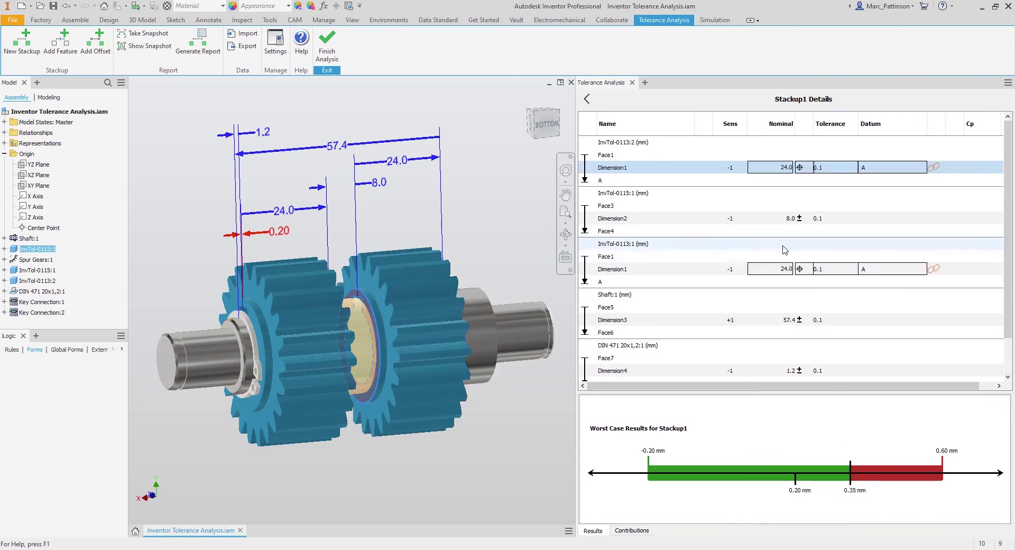
pyautogui.click(799, 219)
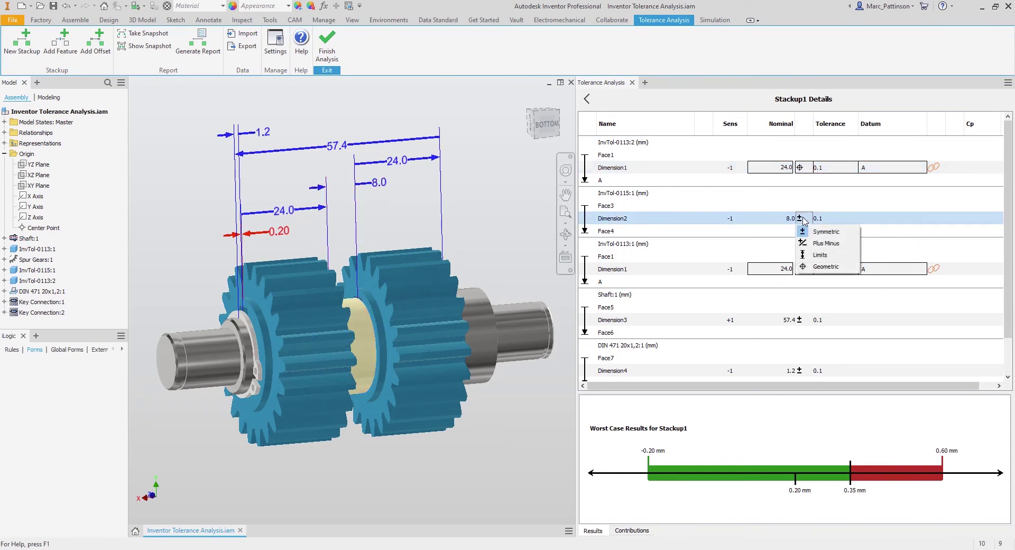
pyautogui.click(825, 243)
pyautogui.click(827, 232)
pyautogui.click(827, 232)
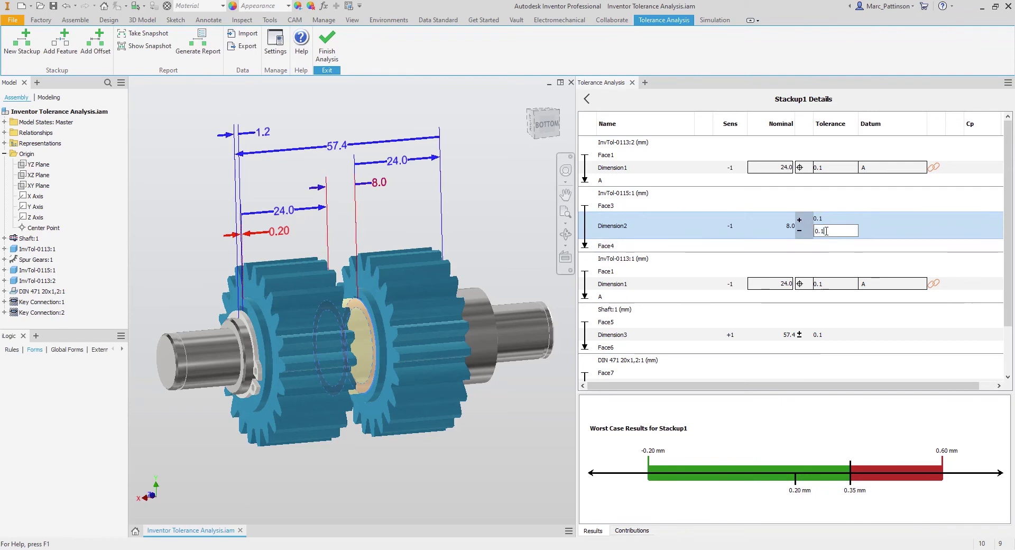
pyautogui.hotkey('shift', 'Left')
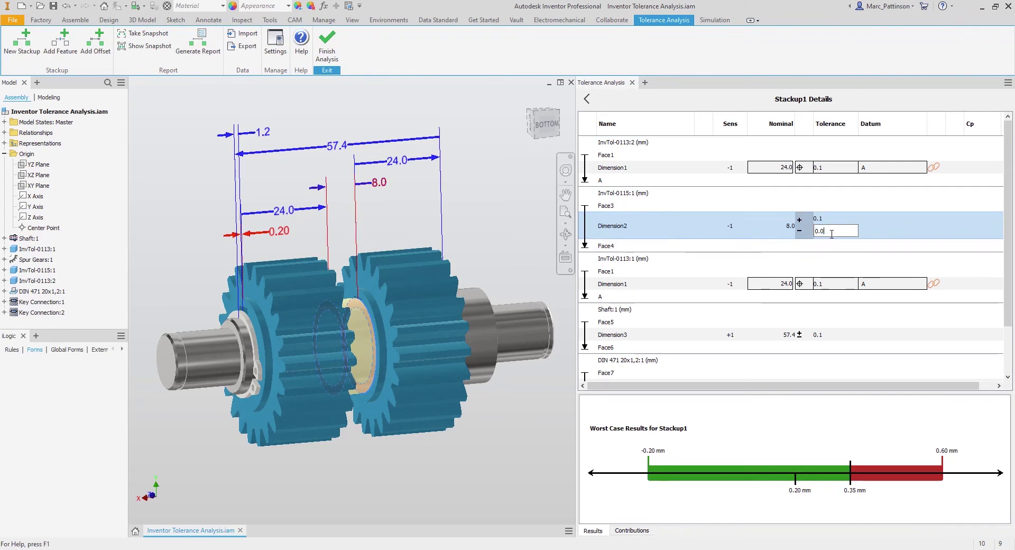
pyautogui.write('0')
pyautogui.press('Return')
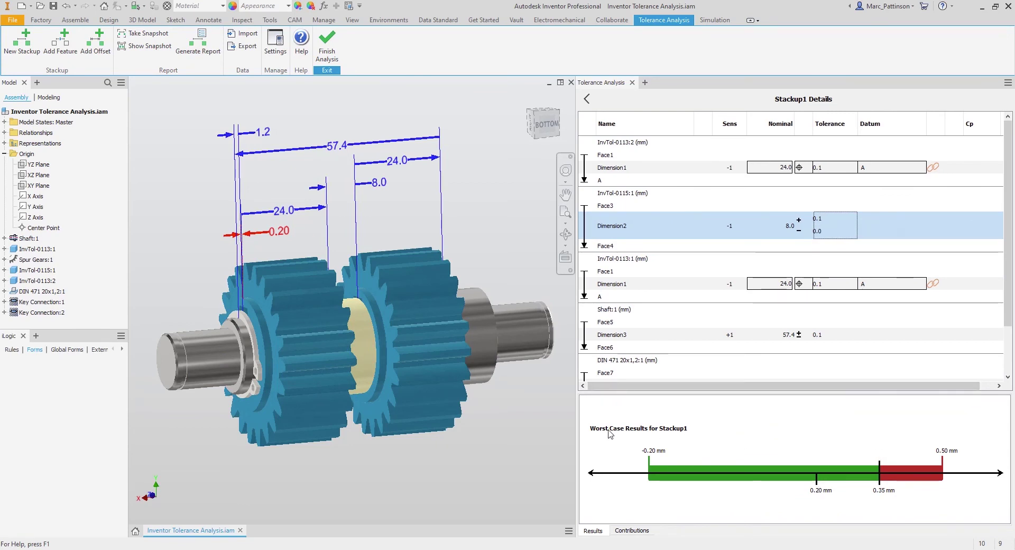
# Check how much each dimension contributes to the worst case of Stackup1, and return to the results chart
pyautogui.click(636, 534)
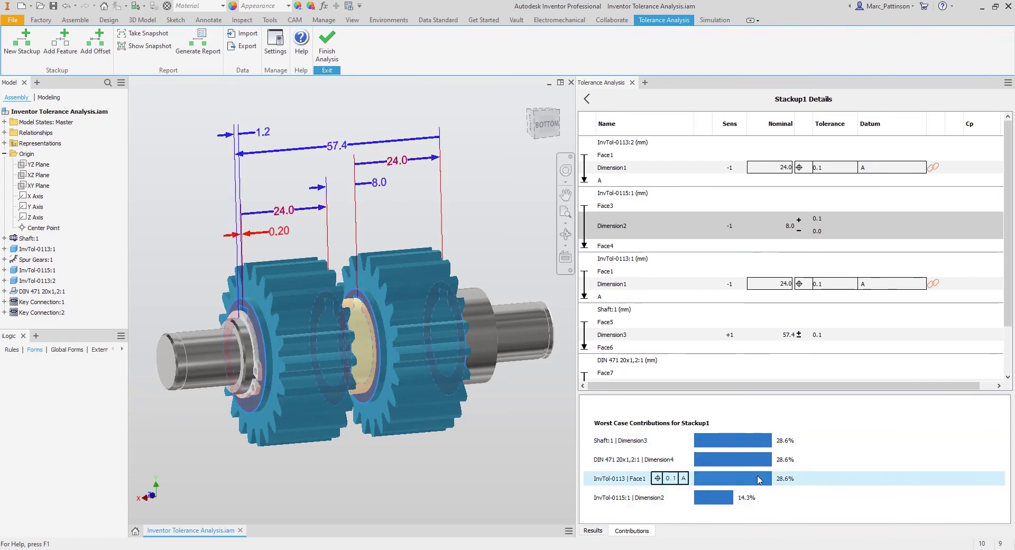
pyautogui.click(594, 531)
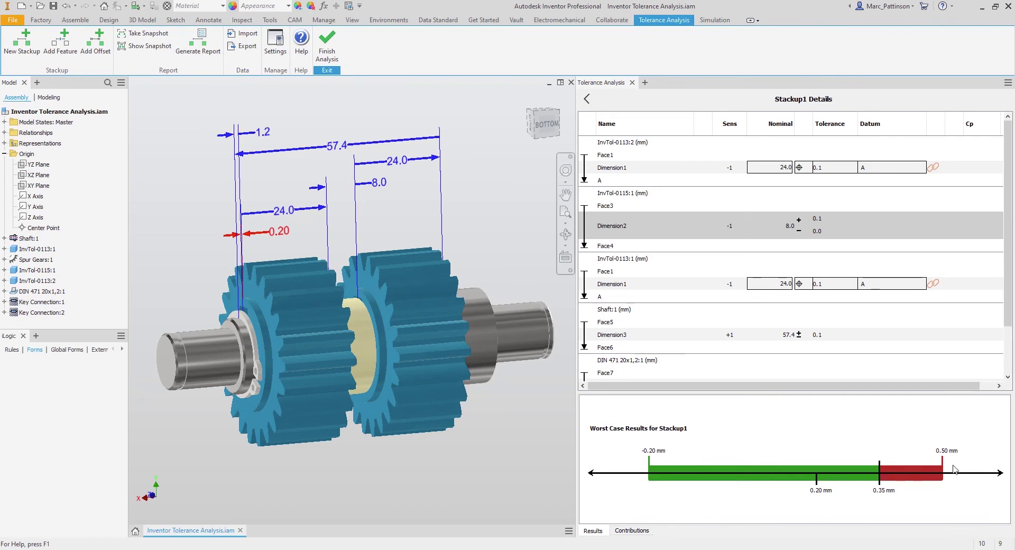
pyautogui.click(864, 386)
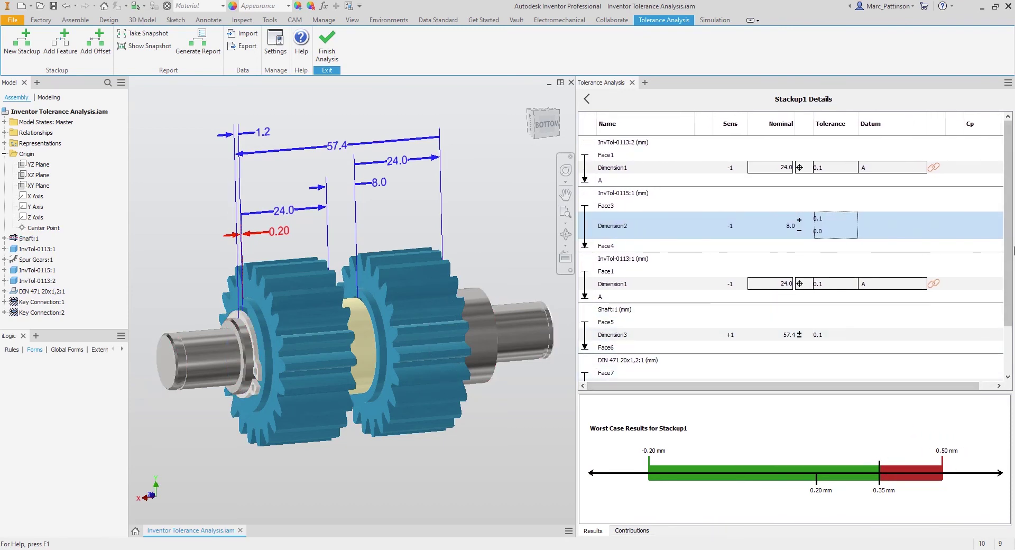
# Change the Stackup1 objective's analysis method to RSS
pyautogui.scroll(-1, 1007, 285)
pyautogui.scroll(-1, 1007, 284)
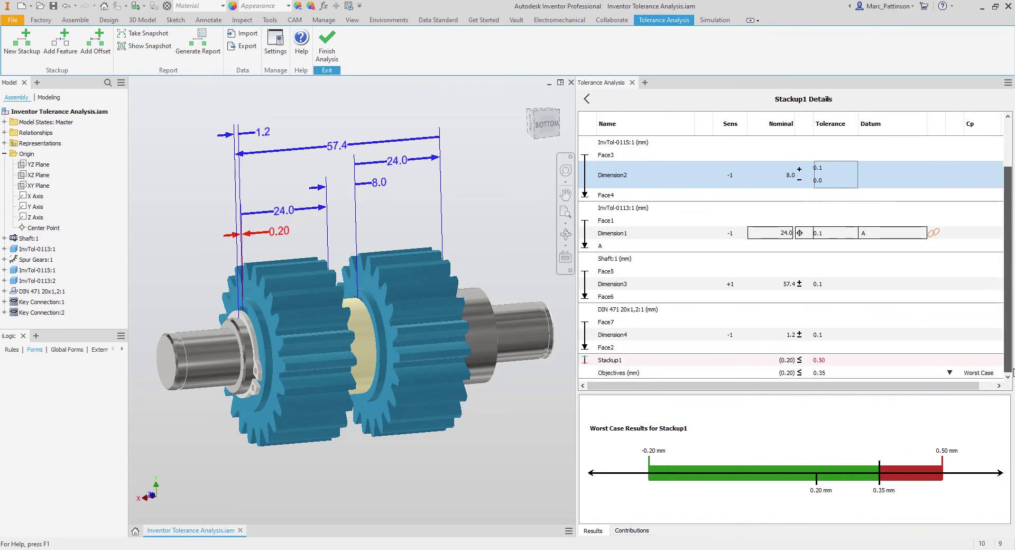
pyautogui.click(977, 373)
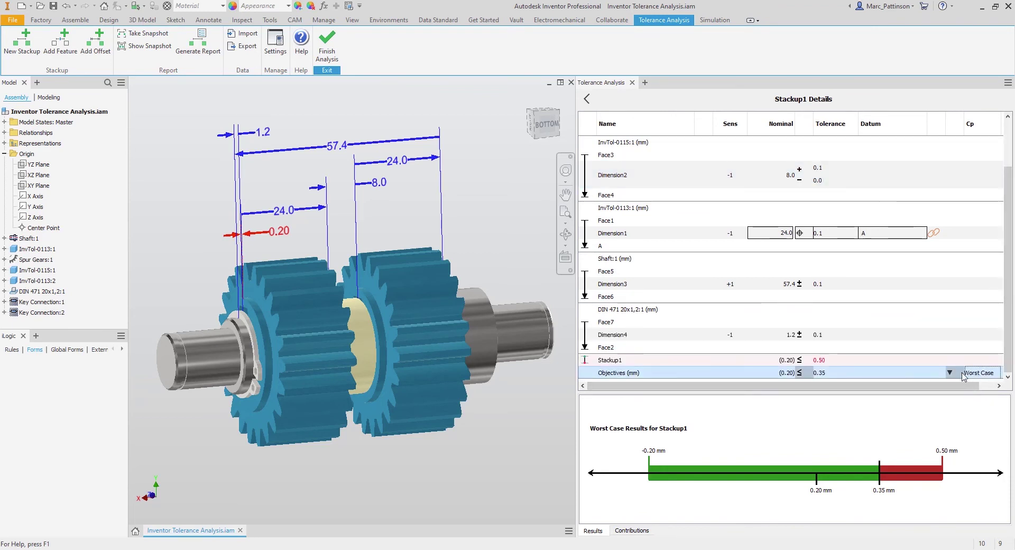
pyautogui.click(963, 373)
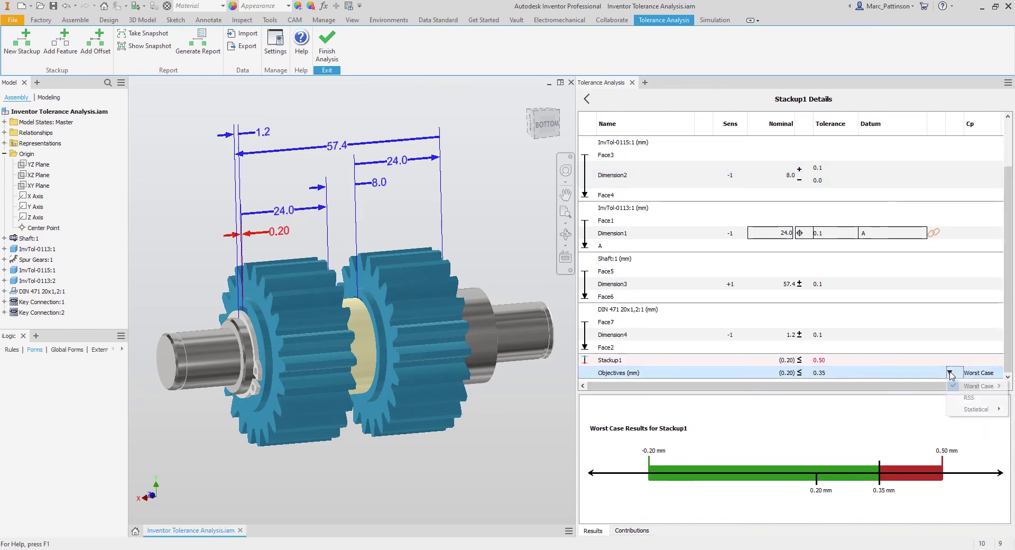
pyautogui.click(969, 397)
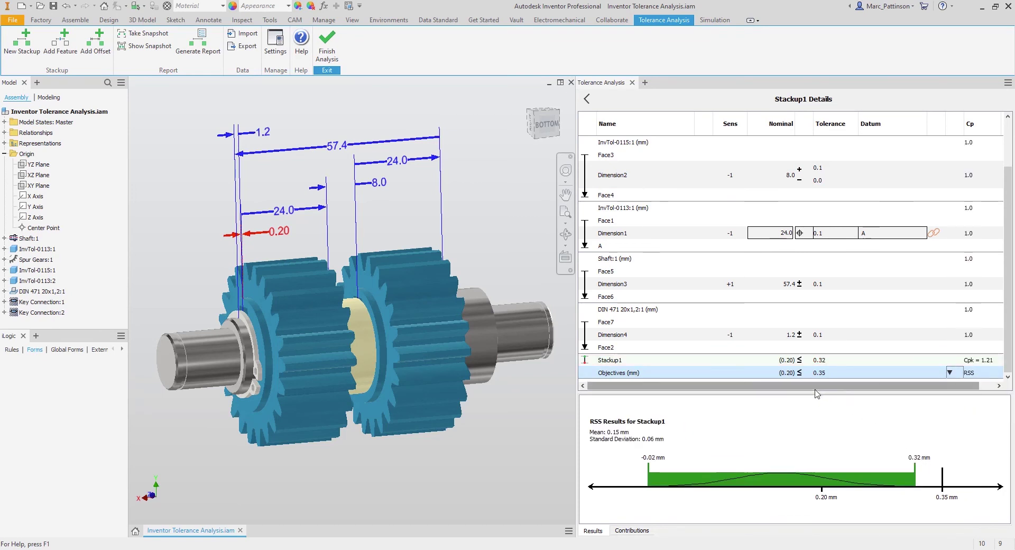
pyautogui.moveTo(806, 385); pyautogui.dragTo(825, 404)
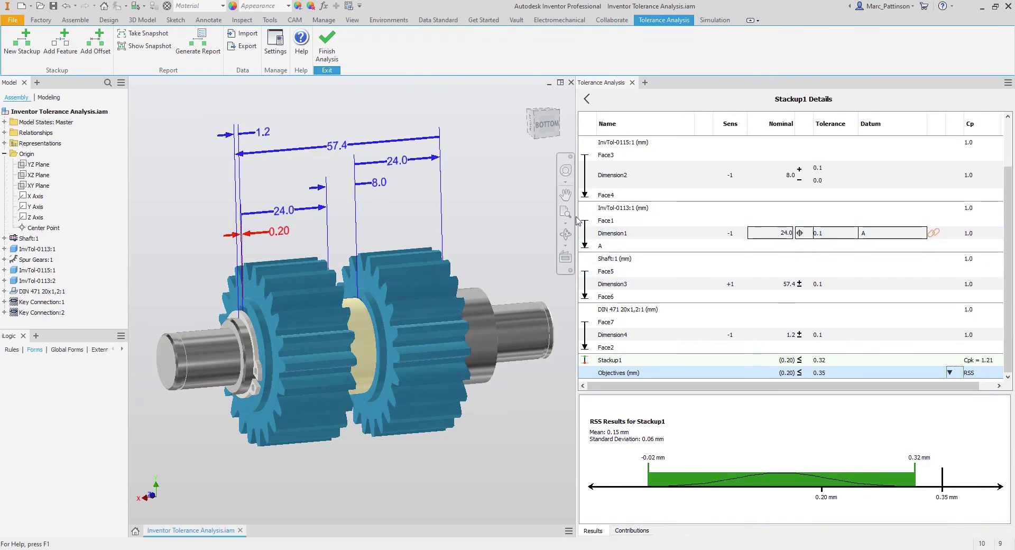
# Orient the assembly to the Bottom view and generate a tolerance report named IT in the Workspace folder
pyautogui.moveTo(575, 224); pyautogui.dragTo(808, 234)
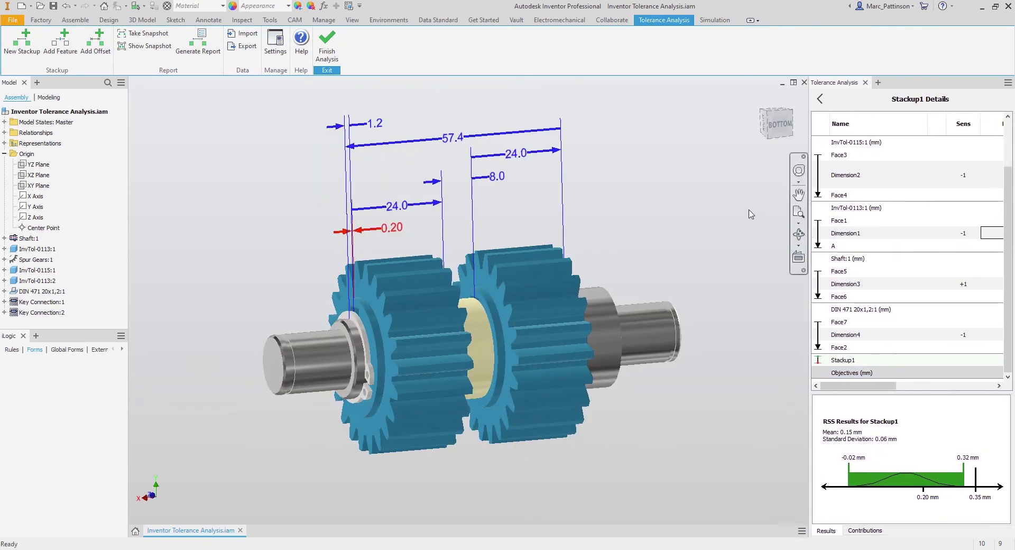
pyautogui.click(782, 127)
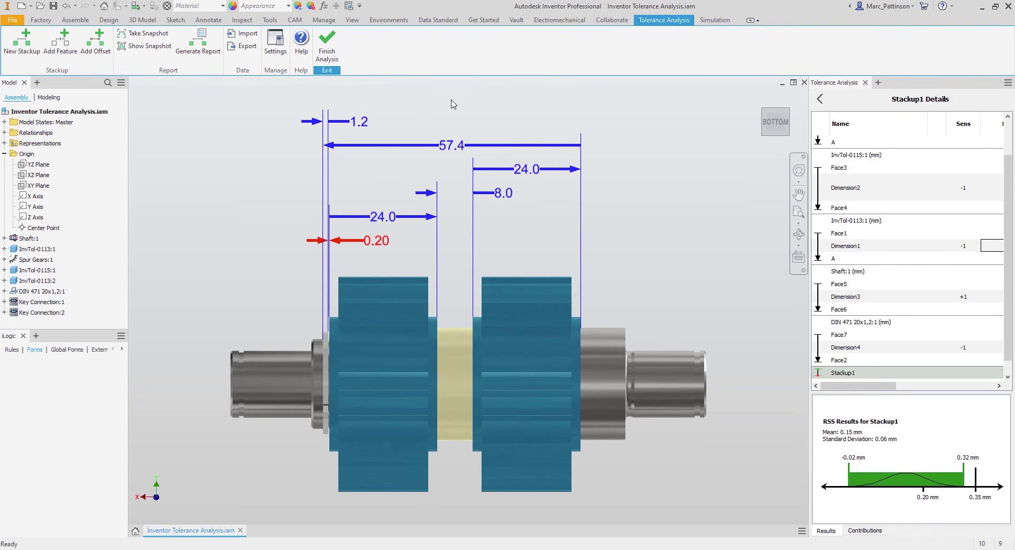
pyautogui.click(197, 50)
pyautogui.write('I')
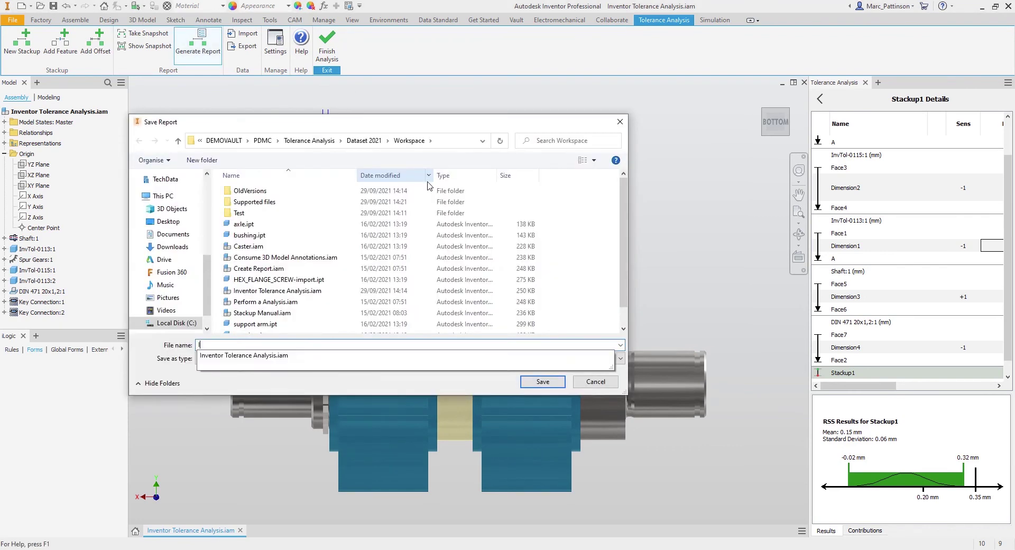
pyautogui.write('T')
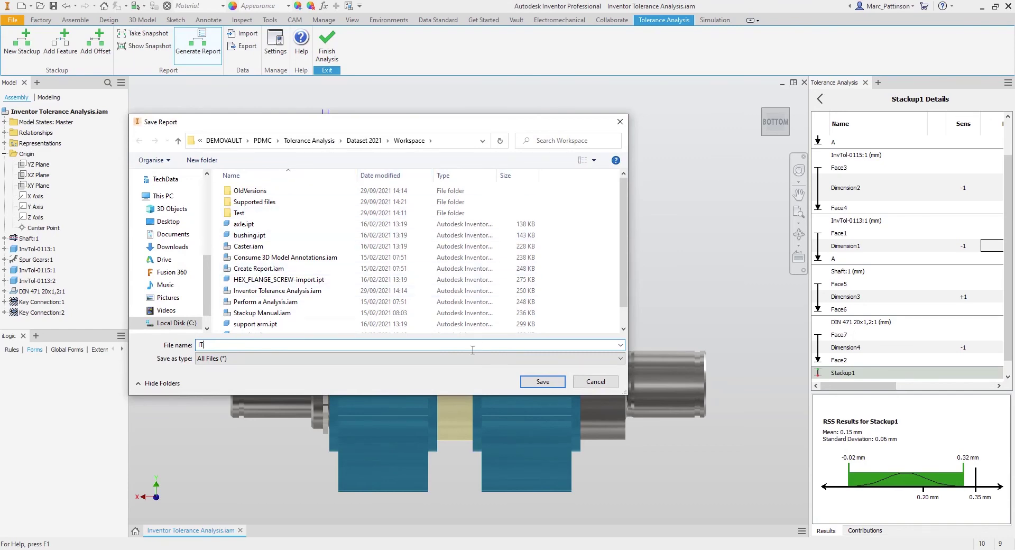
pyautogui.press('Return')
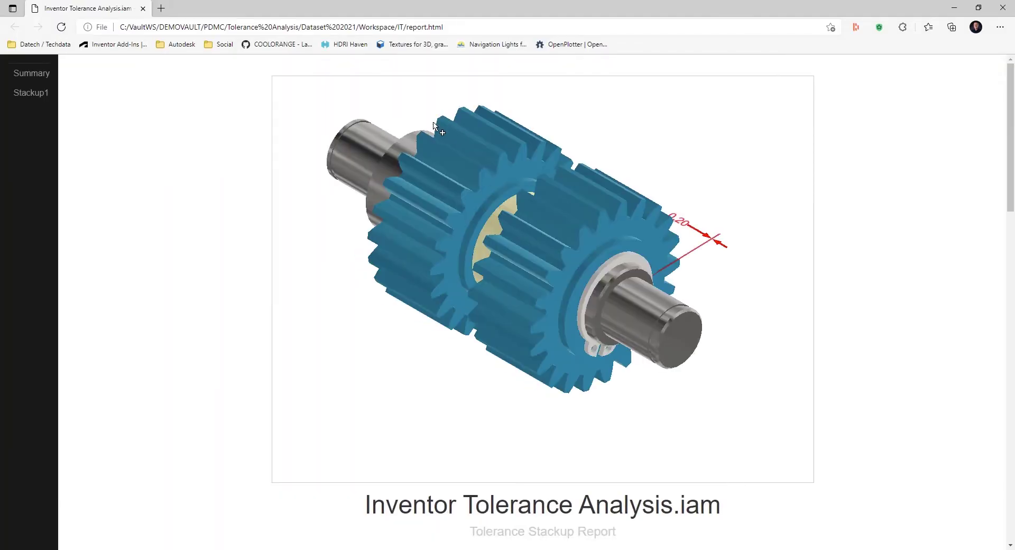
# Review the generated stackup report in the browser, including its summary, stackup image, tolerance table, analysis results and contributions
pyautogui.scroll(-4, 433, 125)
pyautogui.scroll(-5, 433, 125)
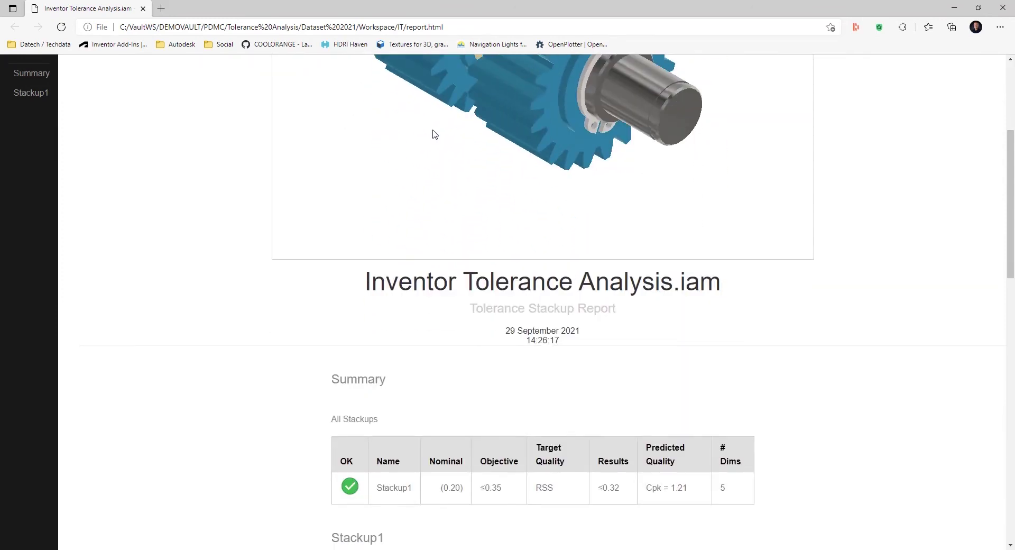
pyautogui.scroll(-7, 433, 134)
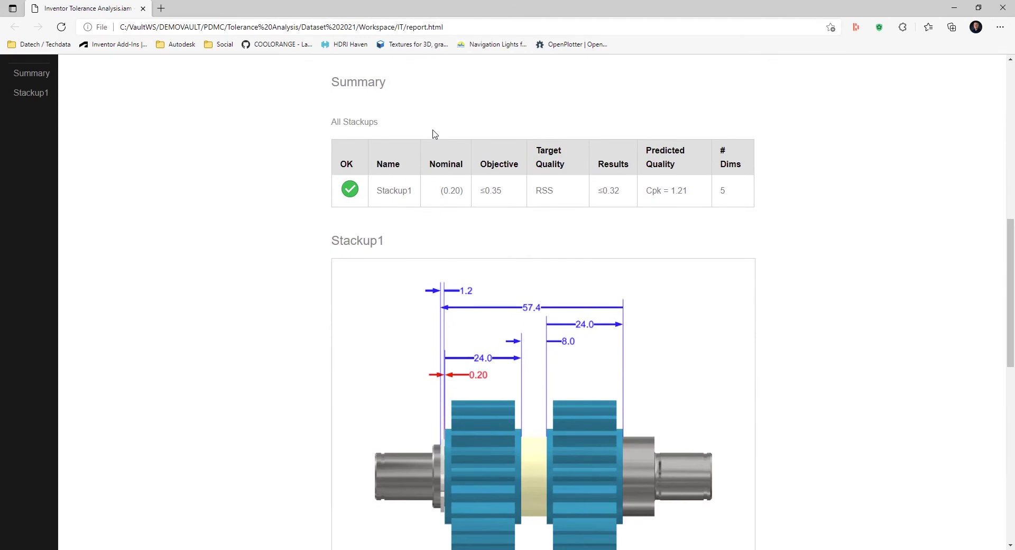
pyautogui.scroll(-6, 433, 134)
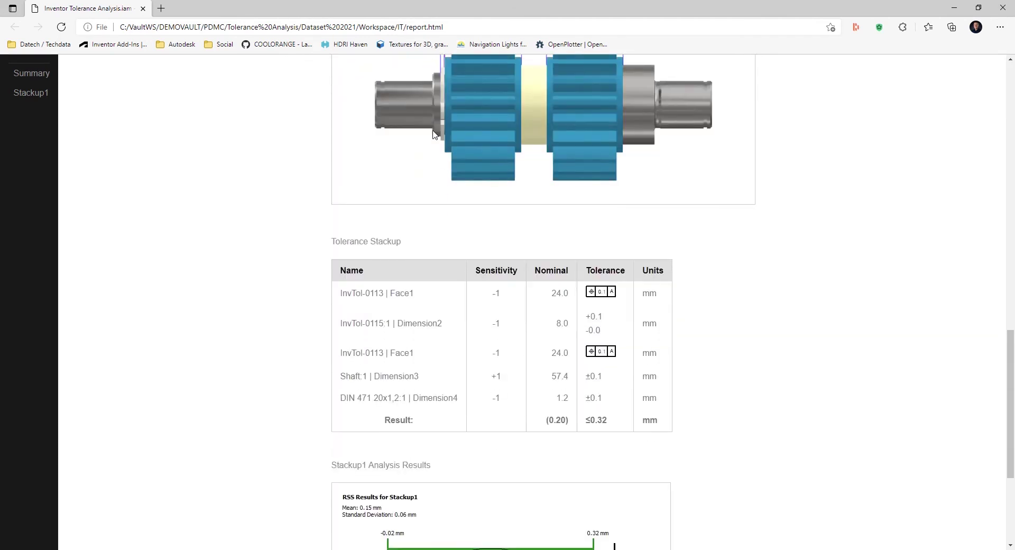
pyautogui.scroll(-2, 433, 134)
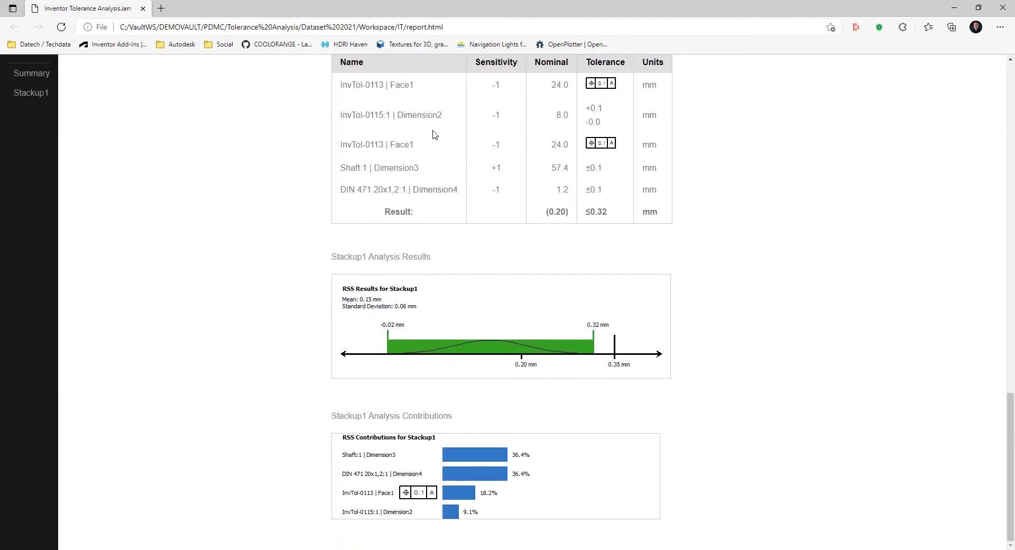
pyautogui.scroll(10, 465, 191)
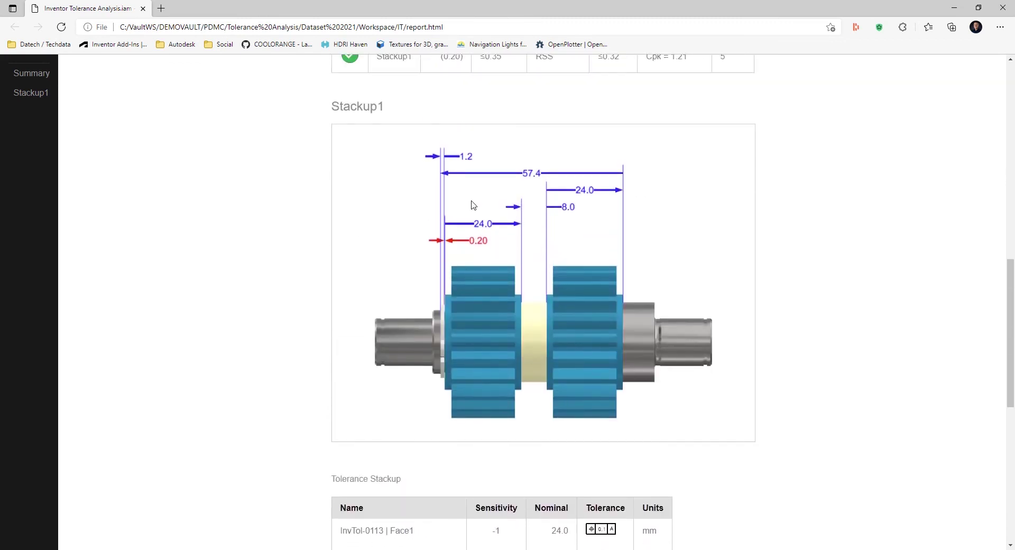
pyautogui.scroll(10, 473, 205)
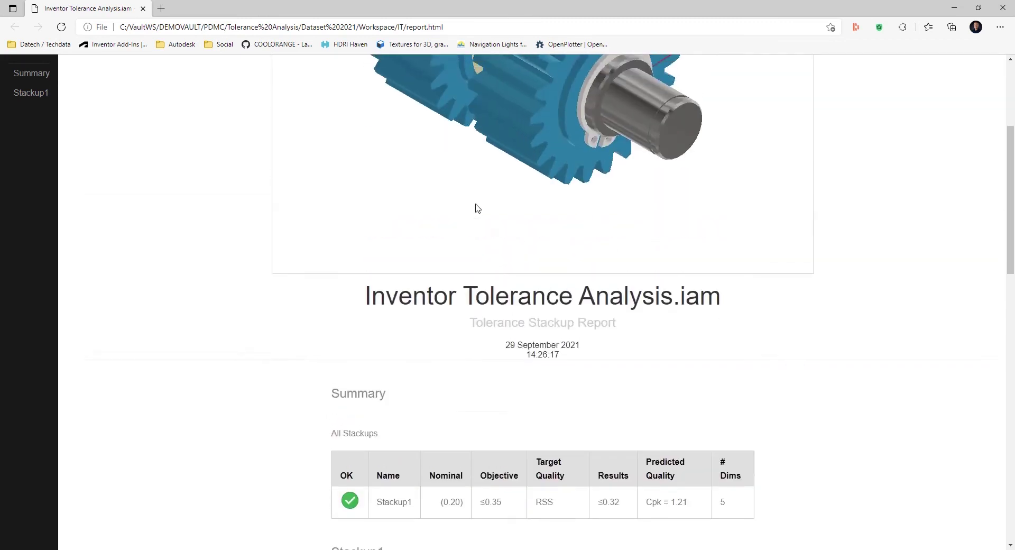